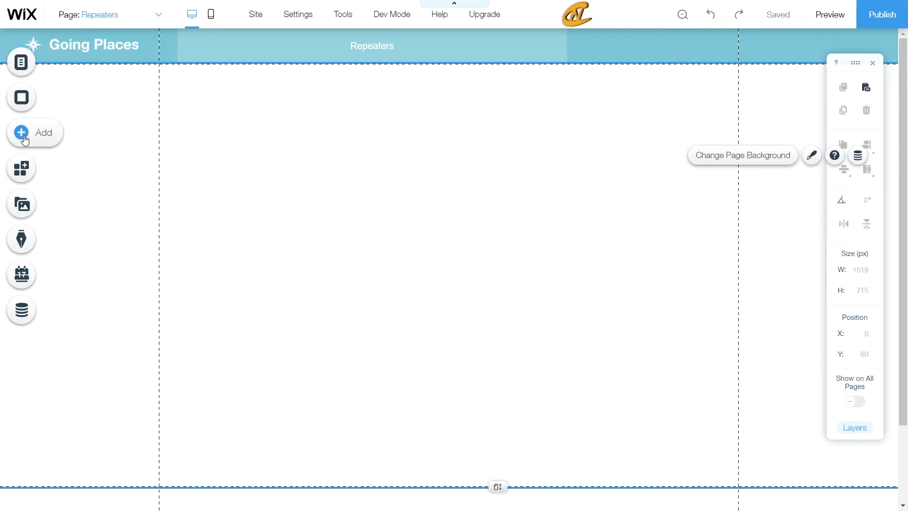
- Browse the ready-made repeater layouts among the list and grid elements to compare the available designs
click(25, 137)
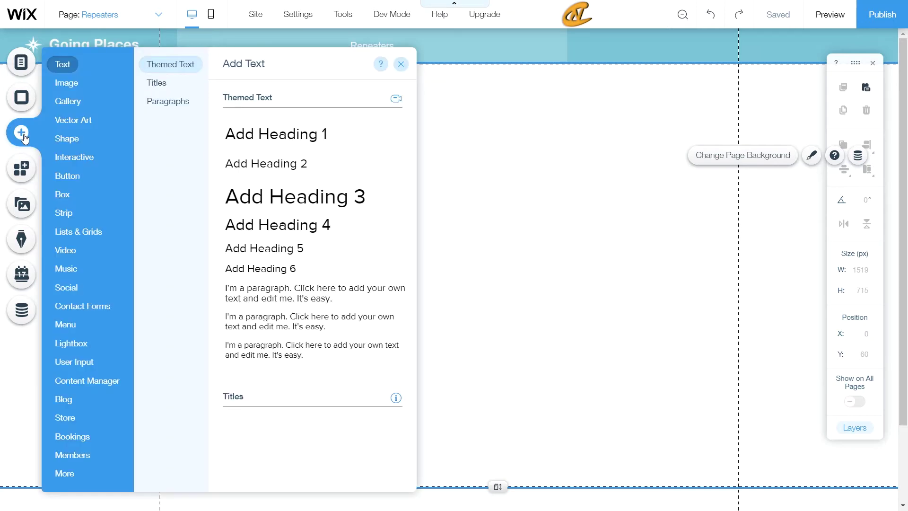
click(78, 232)
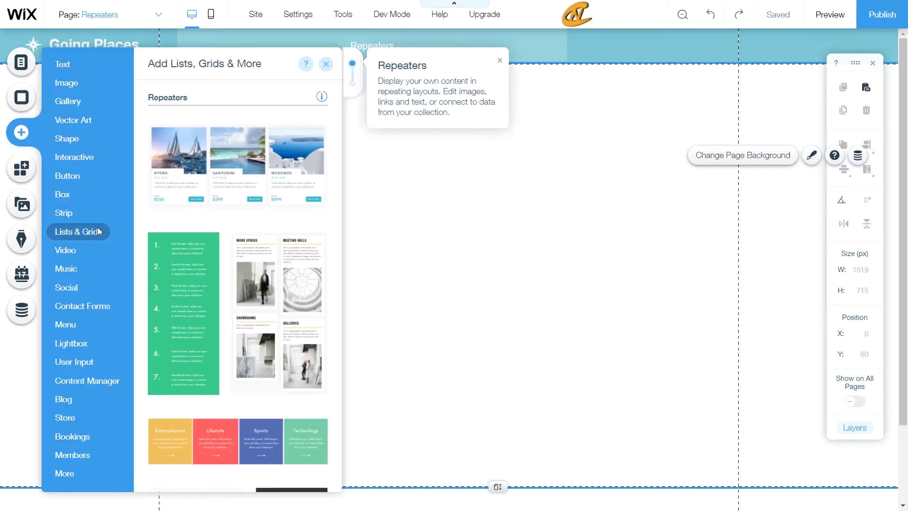
scroll(178, 234, down, 8)
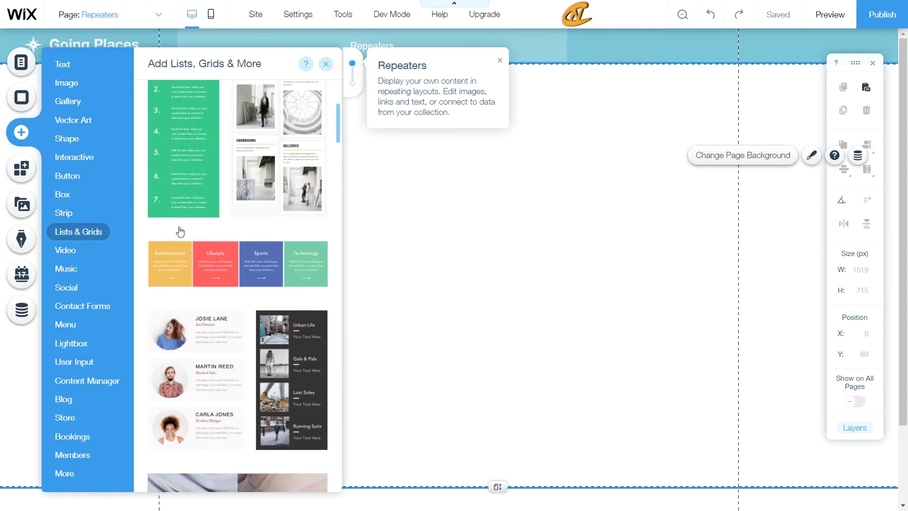
scroll(181, 231, down, 8)
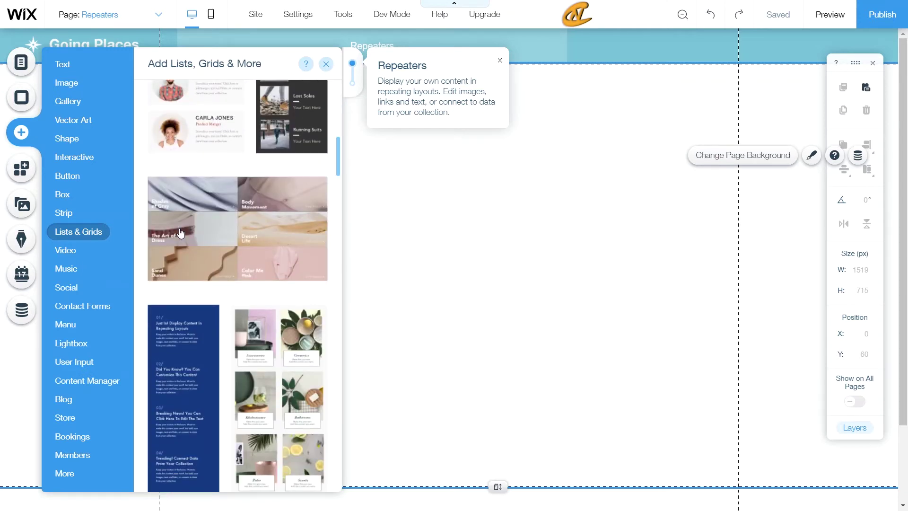
scroll(184, 229, up, 5)
scroll(188, 229, down, 9)
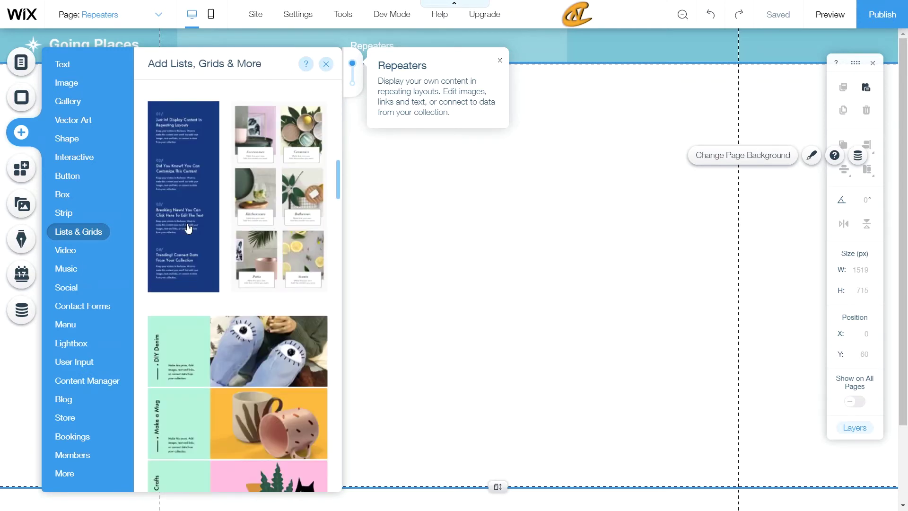
scroll(201, 229, down, 4)
scroll(200, 229, up, 8)
scroll(201, 228, down, 15)
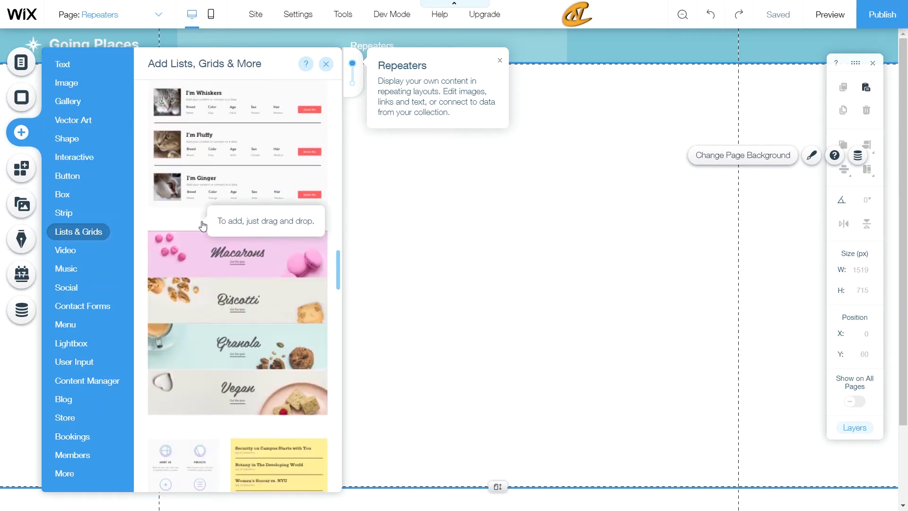
scroll(203, 225, up, 3)
scroll(203, 225, down, 7)
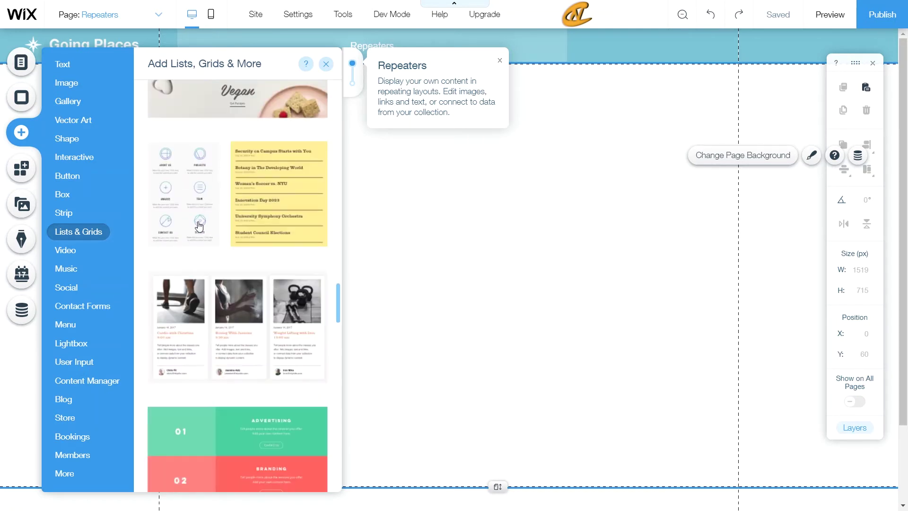
scroll(199, 227, up, 1)
scroll(199, 227, up, 9)
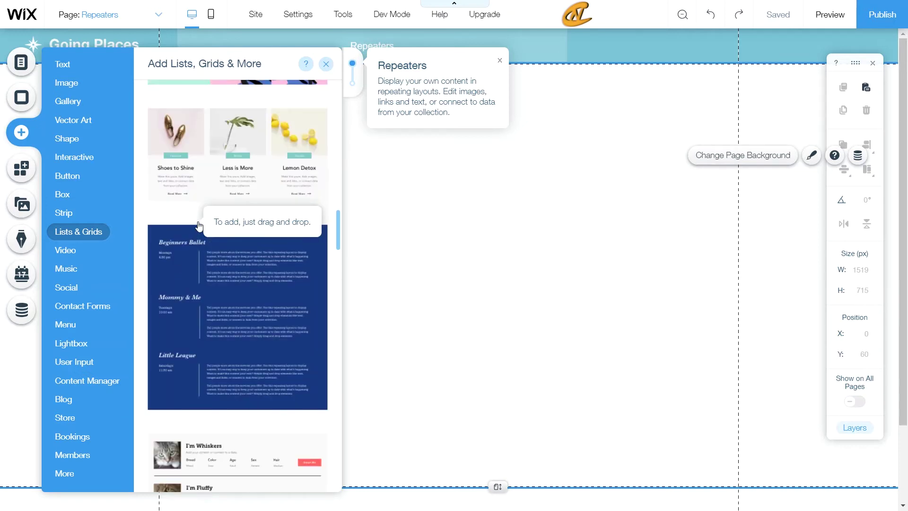
scroll(201, 227, up, 8)
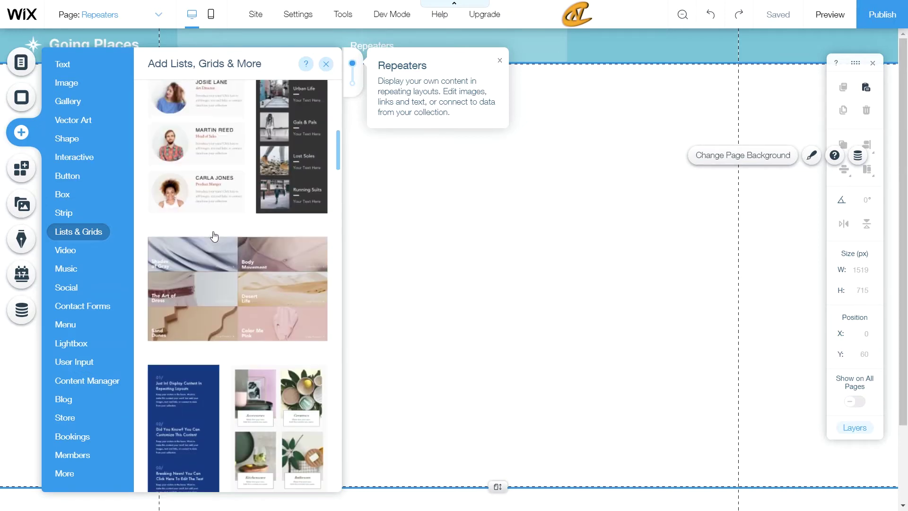
scroll(223, 236, up, 5)
scroll(193, 169, up, 5)
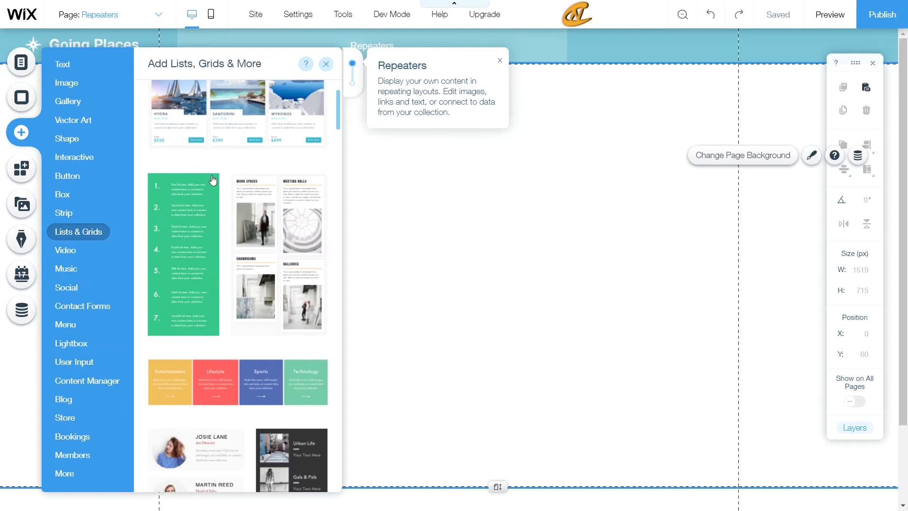
- Add the three-card travel repeater with Hydra, Santorini and Mykonos to the page and position it at X 0, Y 204
drag(198, 182, 415, 250)
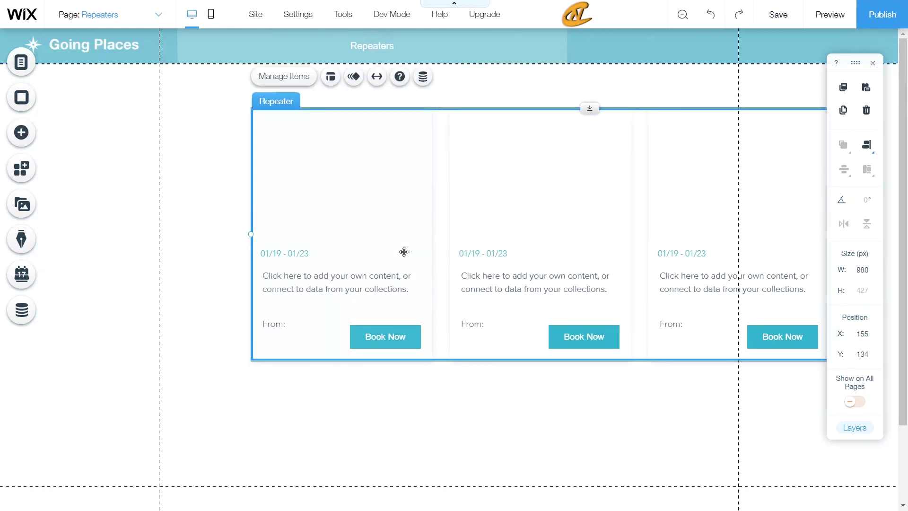
drag(440, 261, 350, 301)
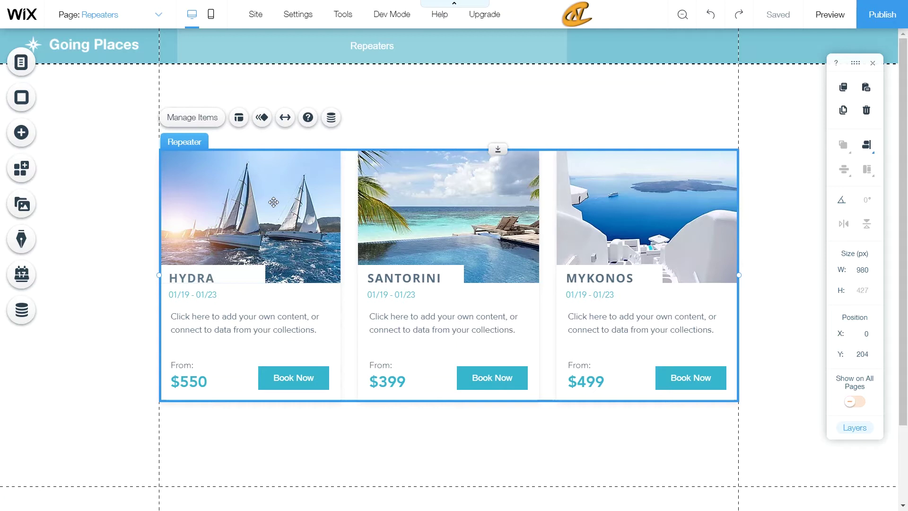
- Review each of the travel repeater's three items in its item management list
click(195, 118)
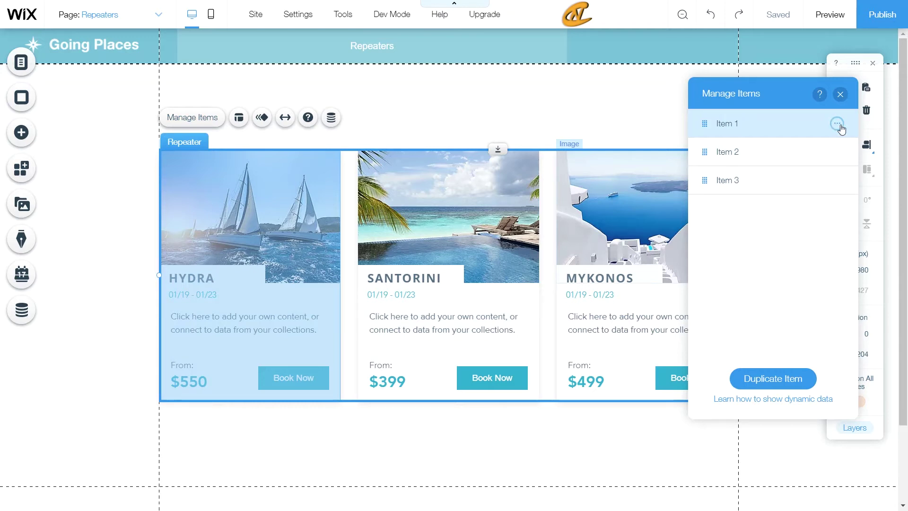
click(810, 151)
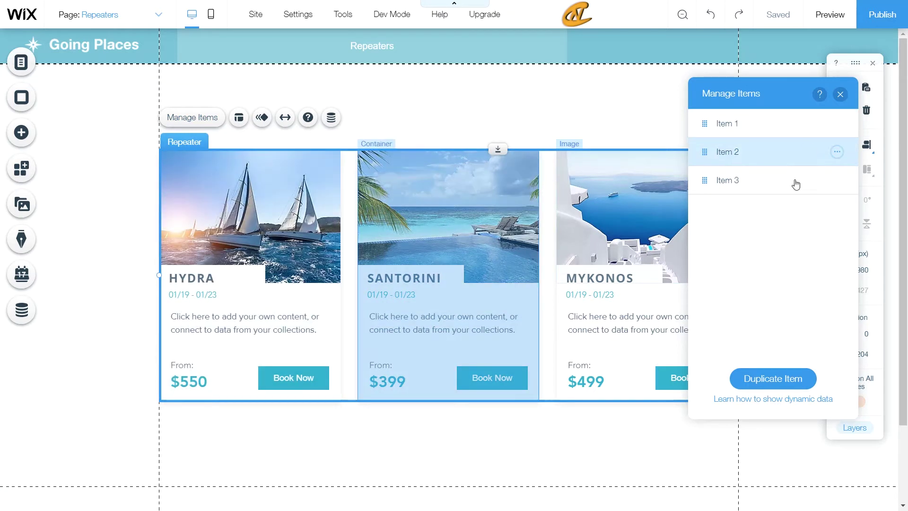
click(767, 182)
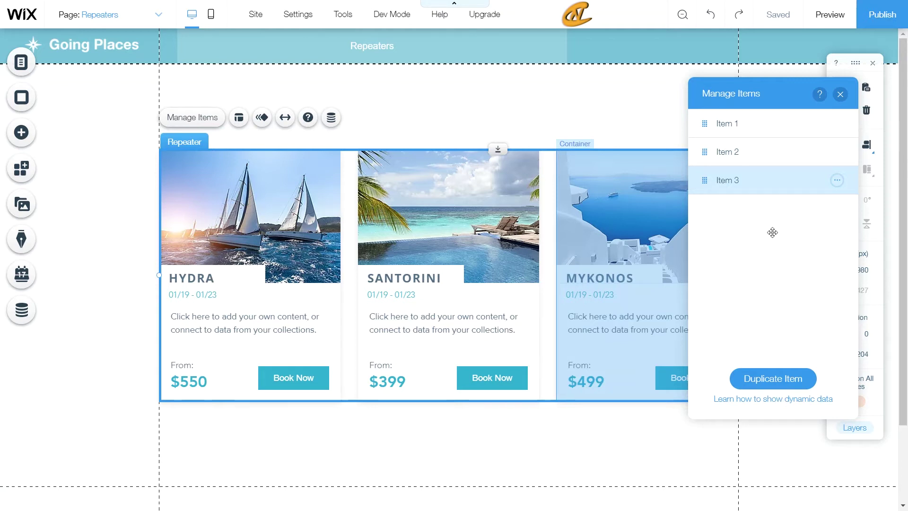
click(840, 95)
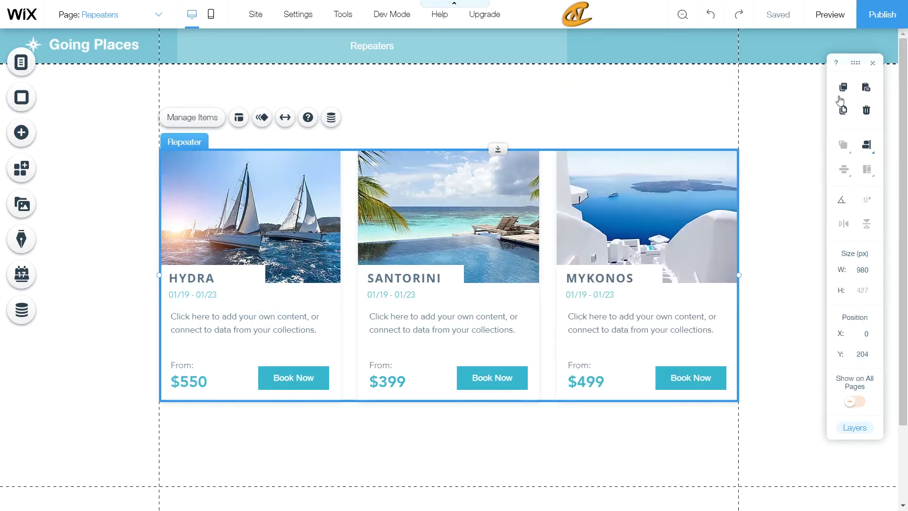
- Set the alignment of the repeater's items to Center
click(243, 124)
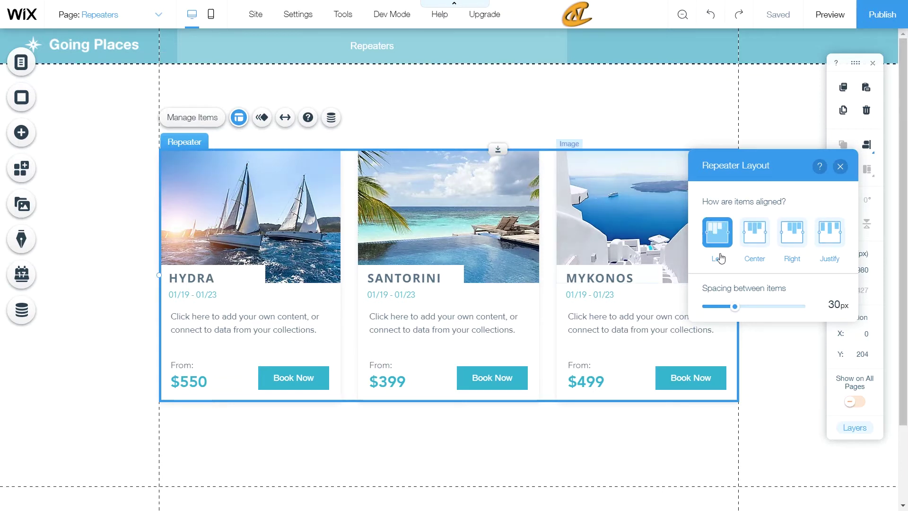
click(753, 230)
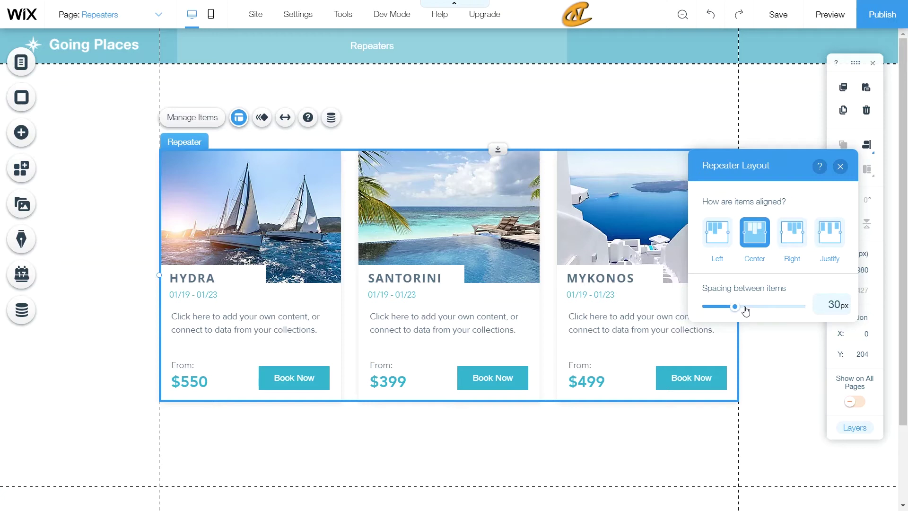
click(838, 168)
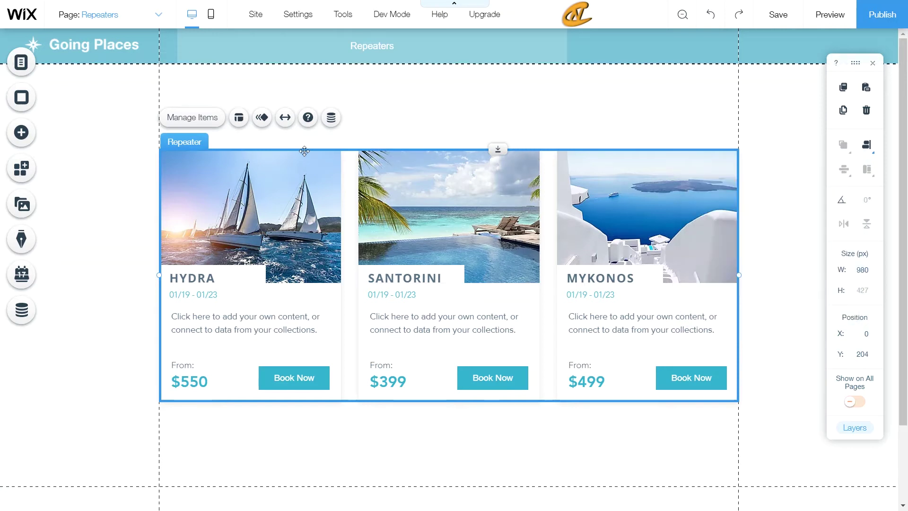
- Look through the entrance animations available for the repeater without applying one
click(263, 118)
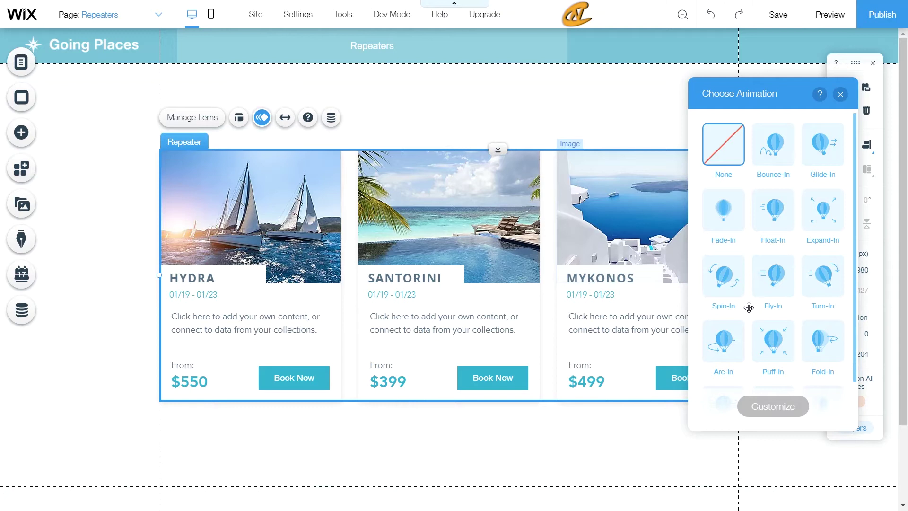
scroll(749, 308, down, 1)
scroll(748, 324, up, 1)
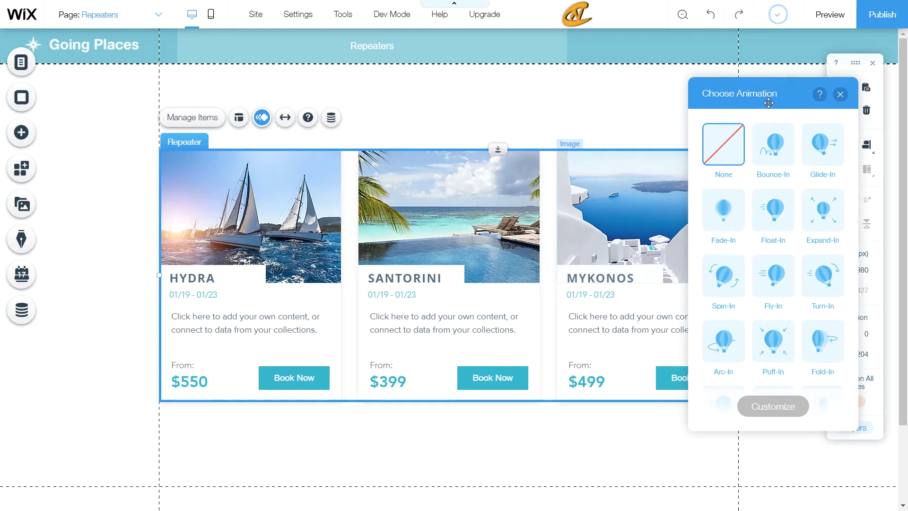
click(841, 95)
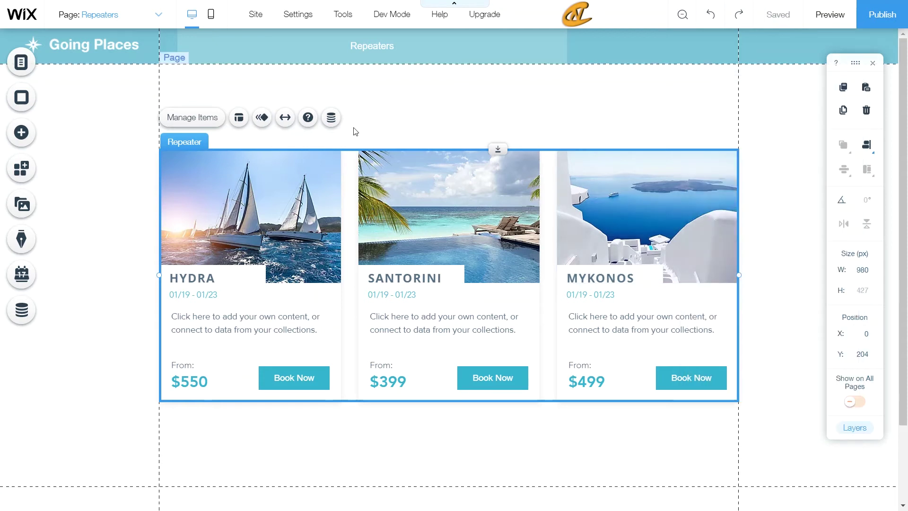
- Try stretching the repeater to full width, and switch the stretch off again
click(284, 117)
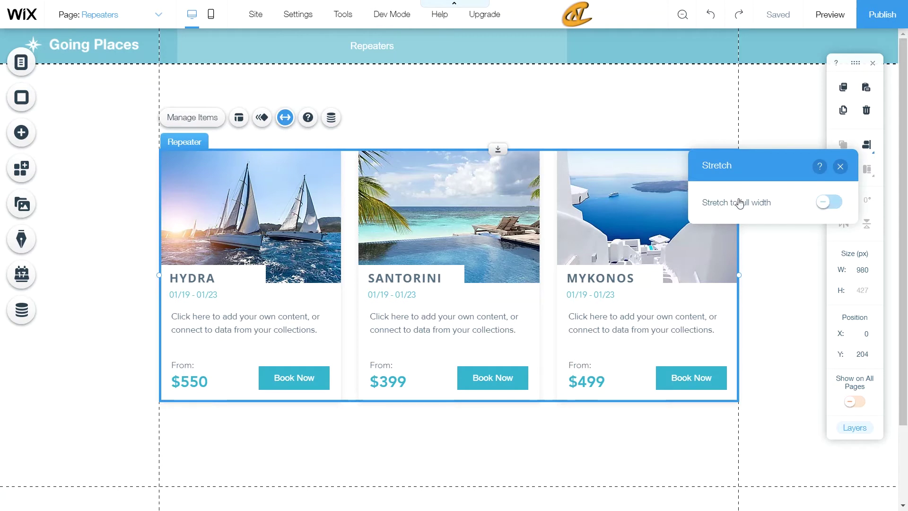
click(823, 206)
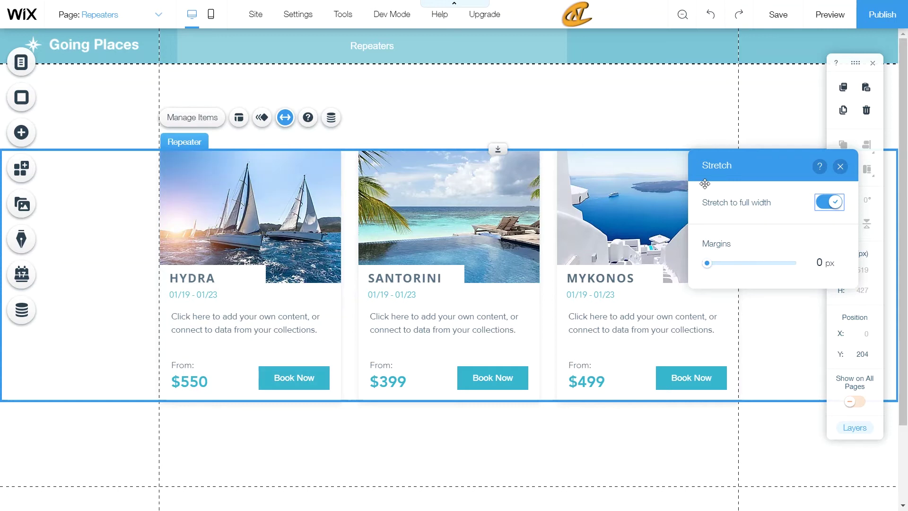
click(833, 205)
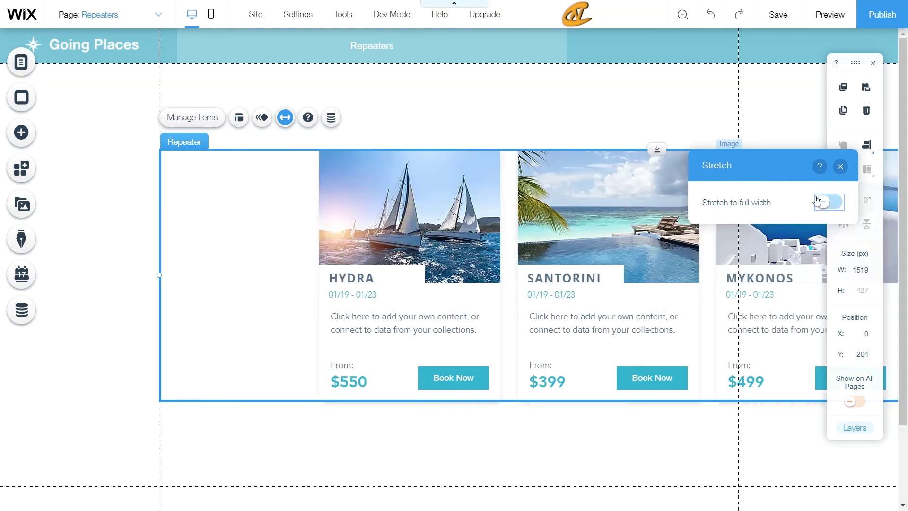
click(840, 166)
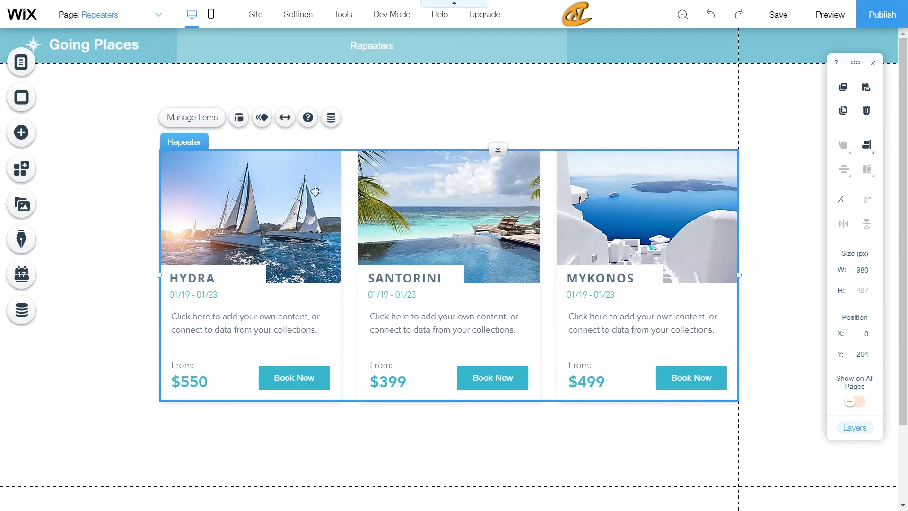
- Check the repeater's options for connecting it to a dataset
click(331, 117)
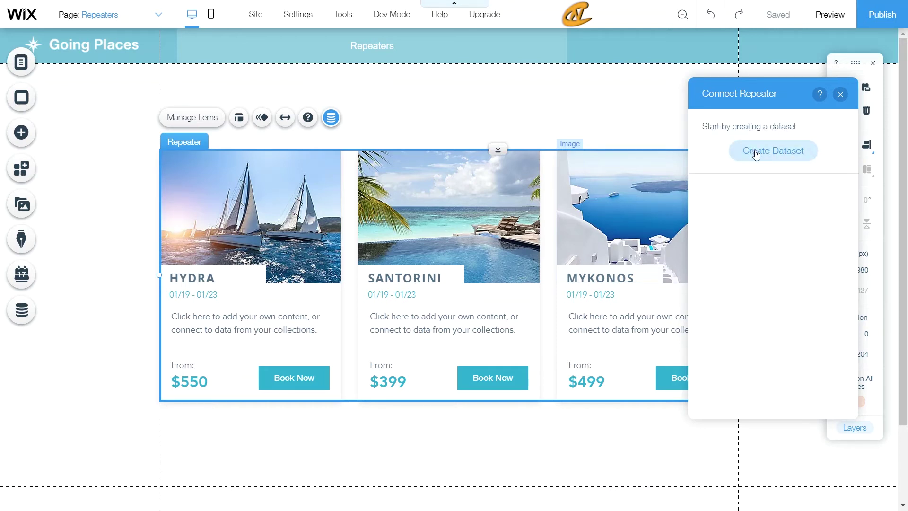
click(841, 94)
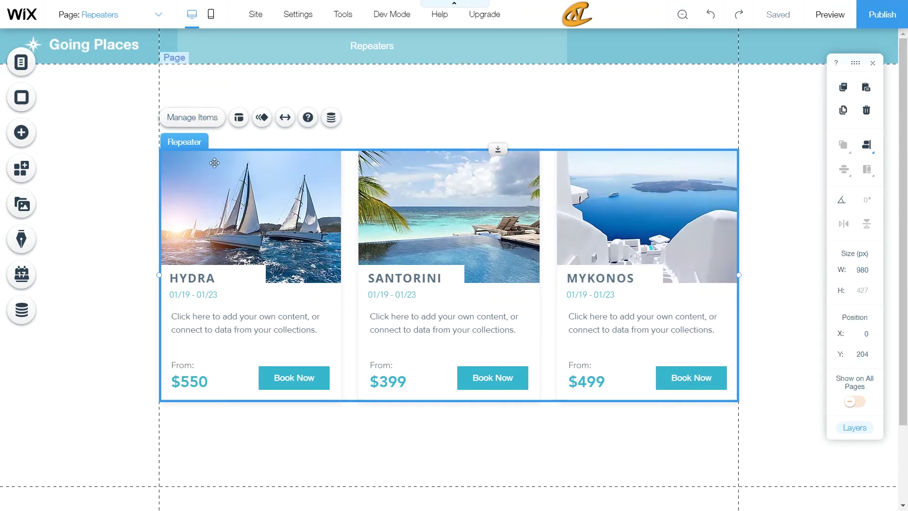
- Add the small audio player with play button and progress bar to the Santorini item, 250 px wide at X 393, Y 402
click(229, 239)
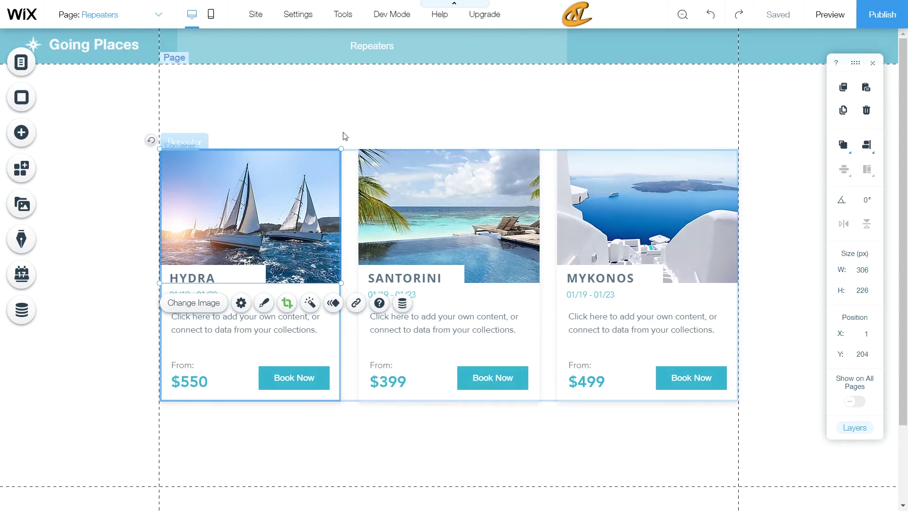
click(27, 136)
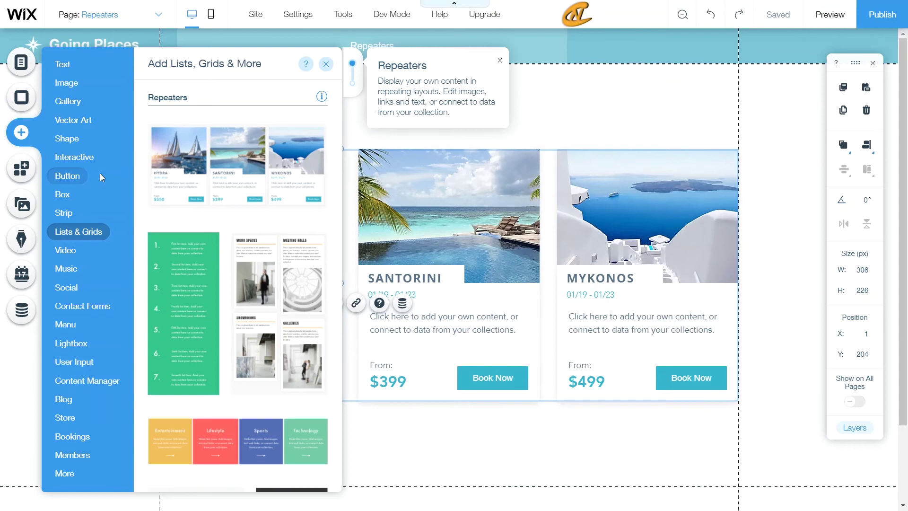
mouse_move(100, 177)
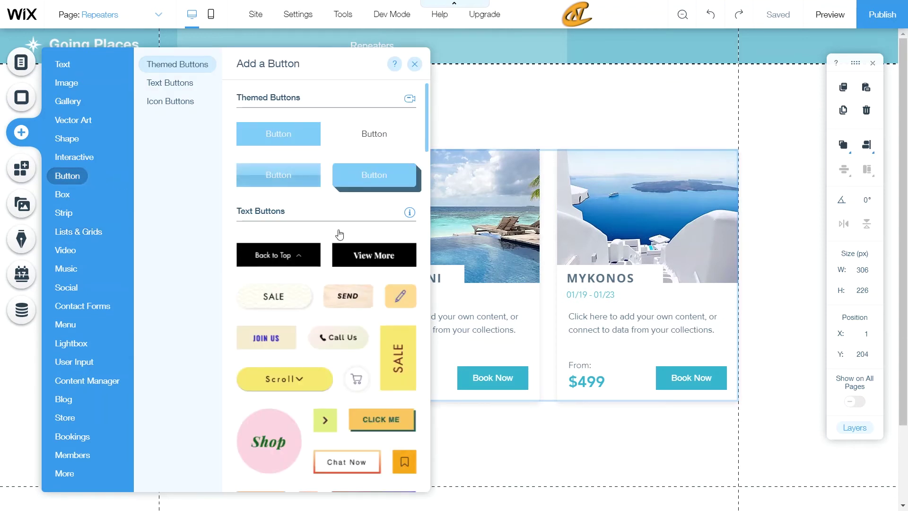
mouse_move(65, 160)
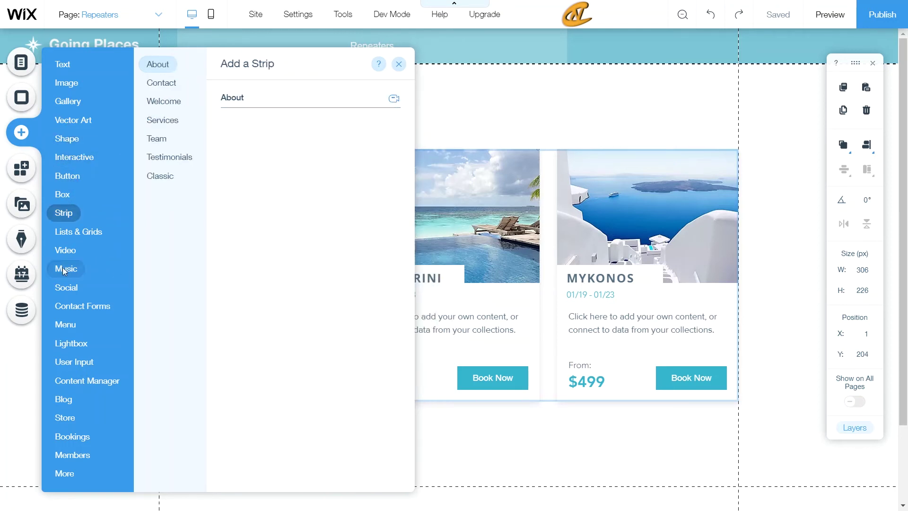
mouse_move(63, 267)
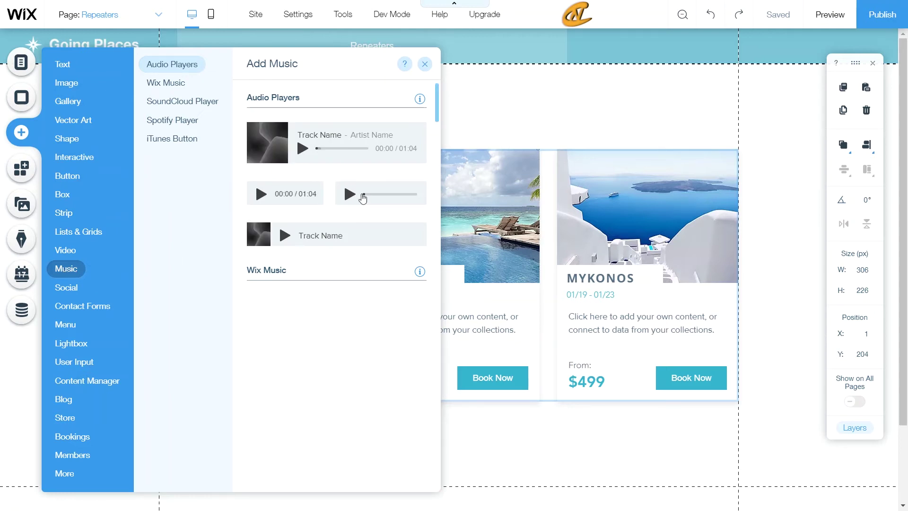
drag(363, 197, 464, 290)
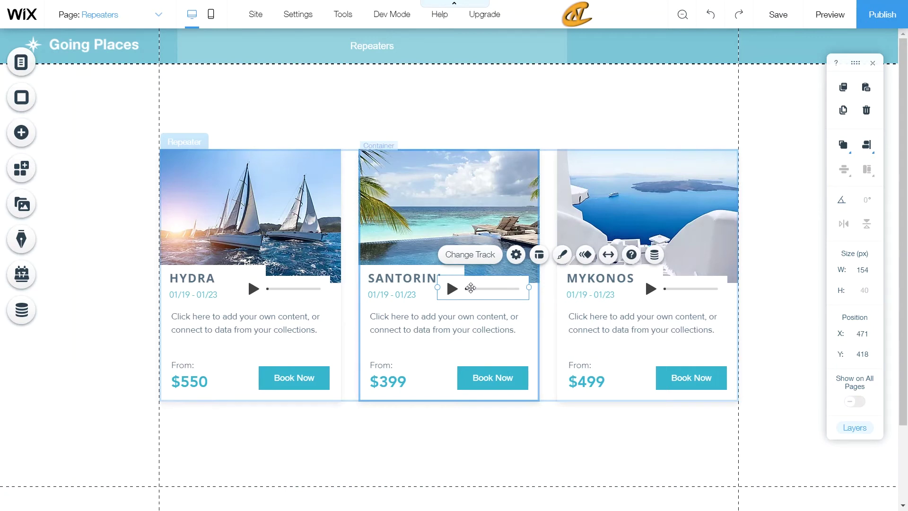
drag(475, 288, 392, 279)
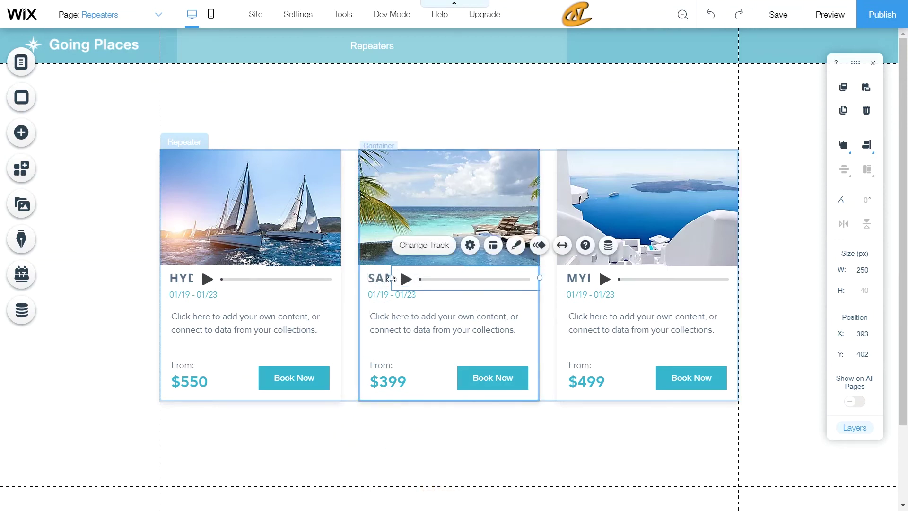
- Move the Santorini item's audio player over the upper edge of its image, at X 337, Y 204
drag(406, 279, 453, 167)
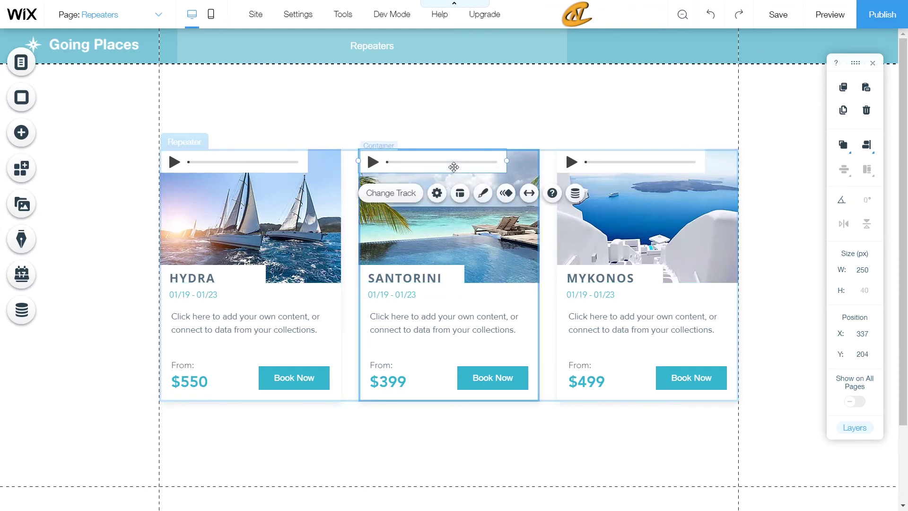
click(485, 232)
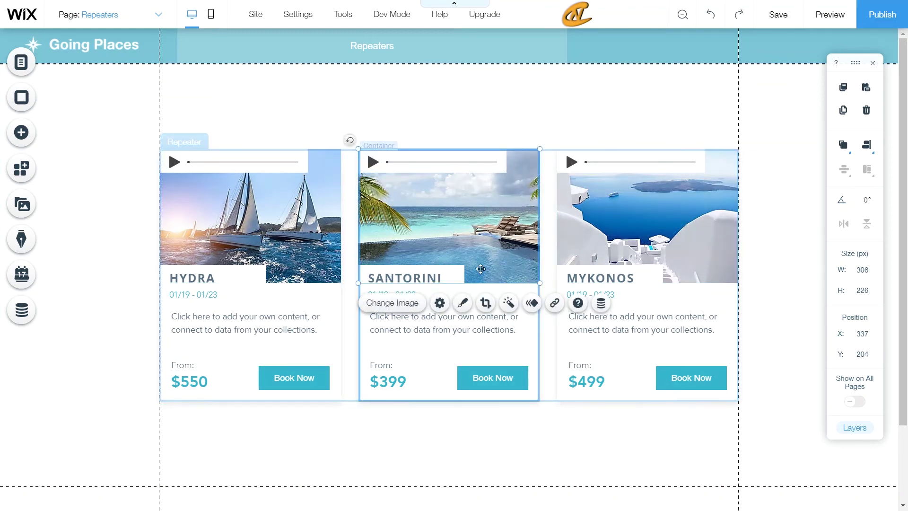
click(565, 120)
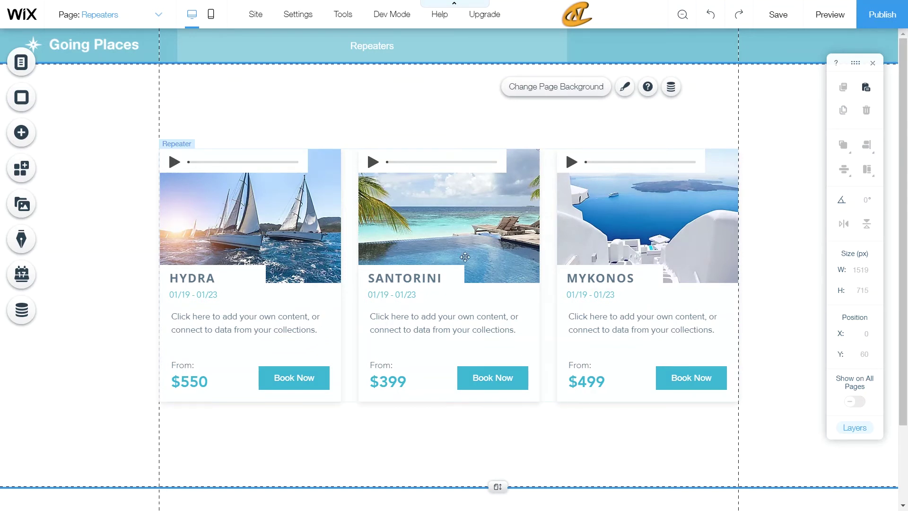
- Try to narrow the Santorini item's container from its side edge
click(487, 253)
click(518, 244)
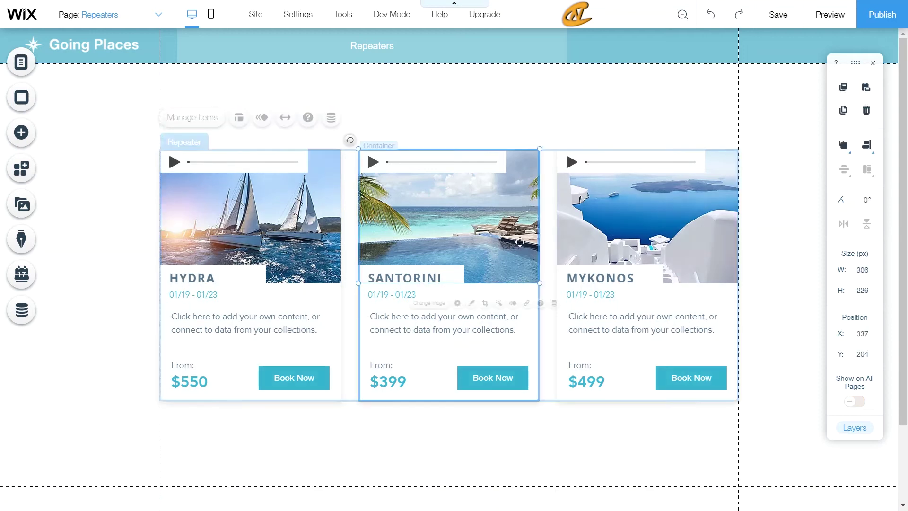
click(513, 277)
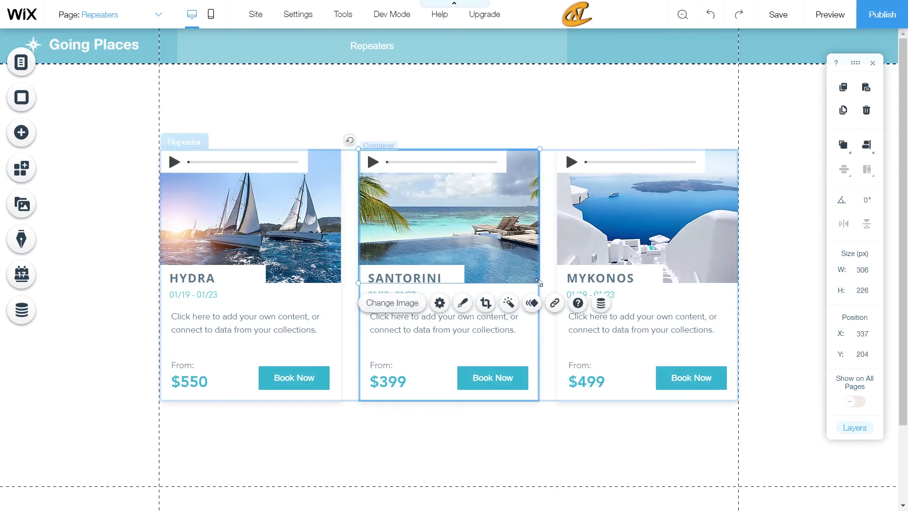
click(537, 290)
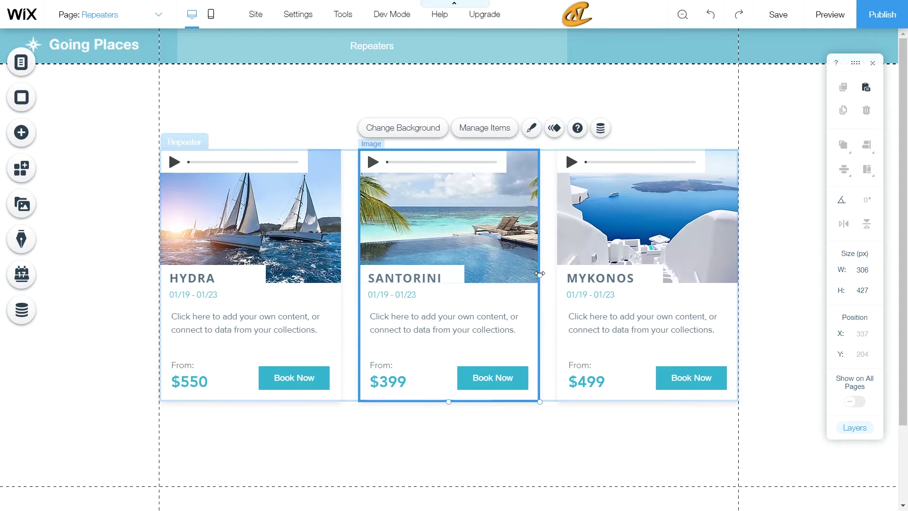
drag(539, 273, 520, 281)
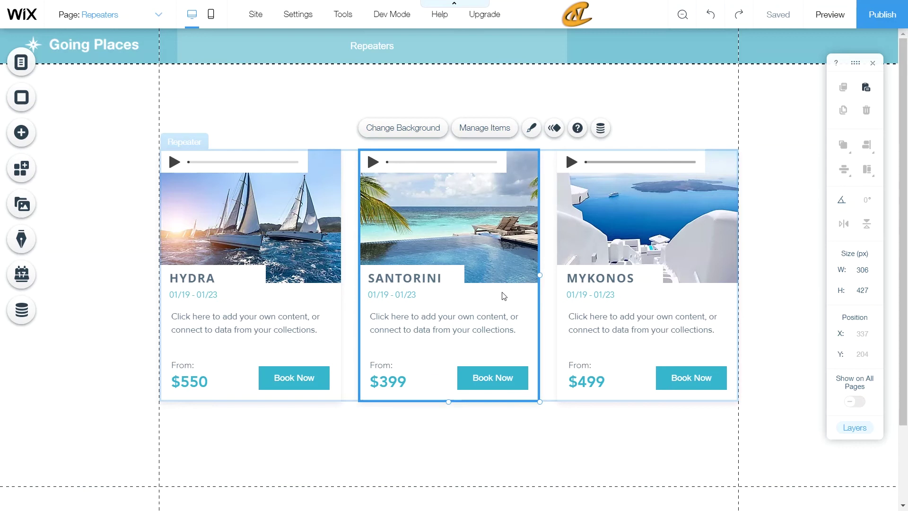
- Try a 10 px border on the repeater items, and reset the border width to 0
click(533, 128)
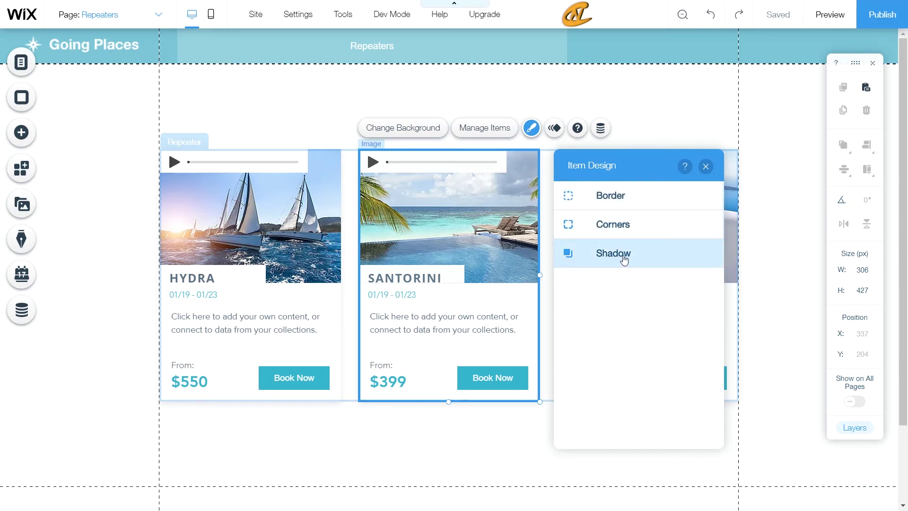
click(622, 196)
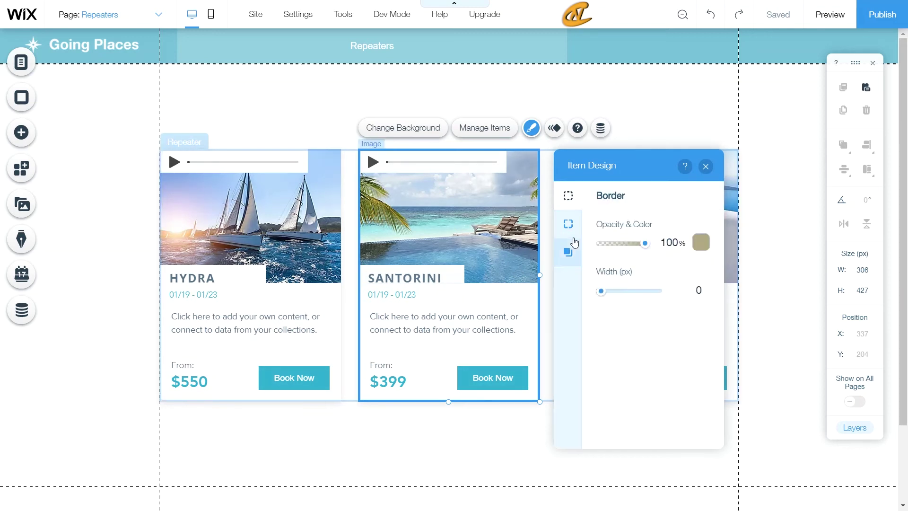
drag(600, 291, 640, 290)
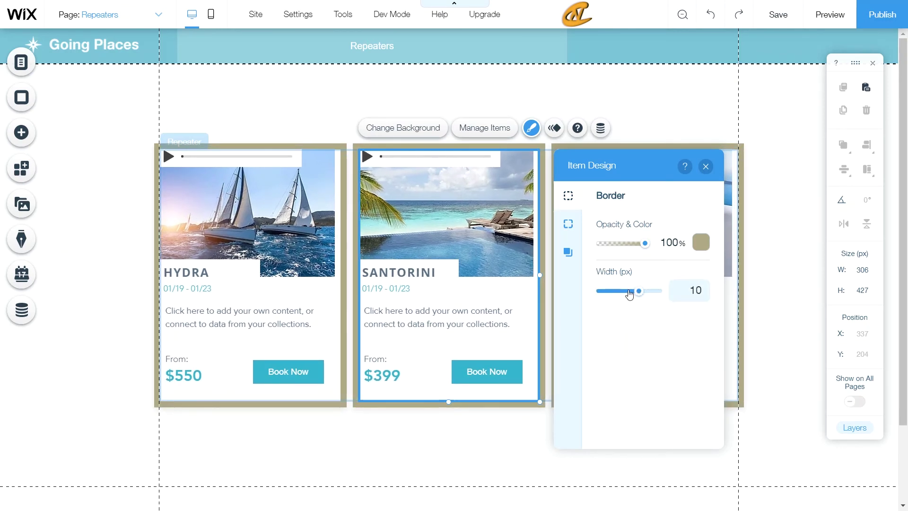
drag(629, 294, 585, 296)
- Set the repeater items' linked corner radius to 5 px and review their shadow settings
click(569, 224)
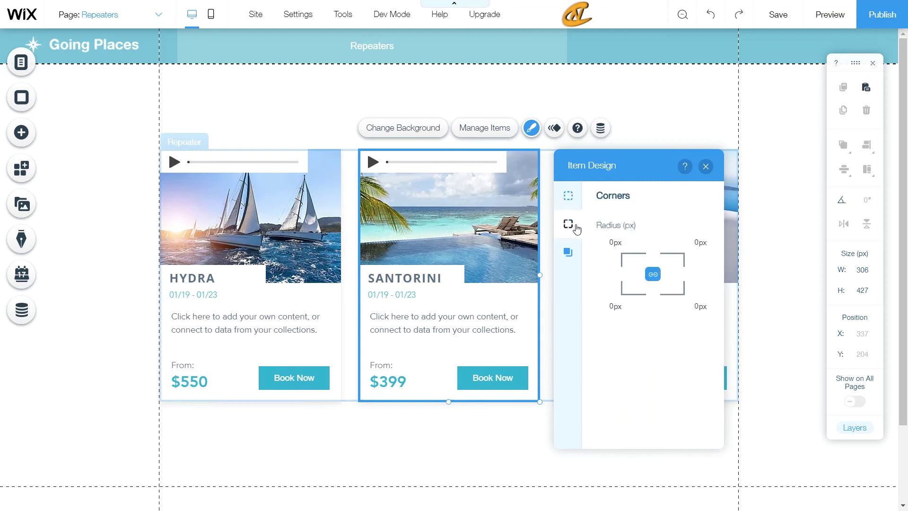
click(617, 242)
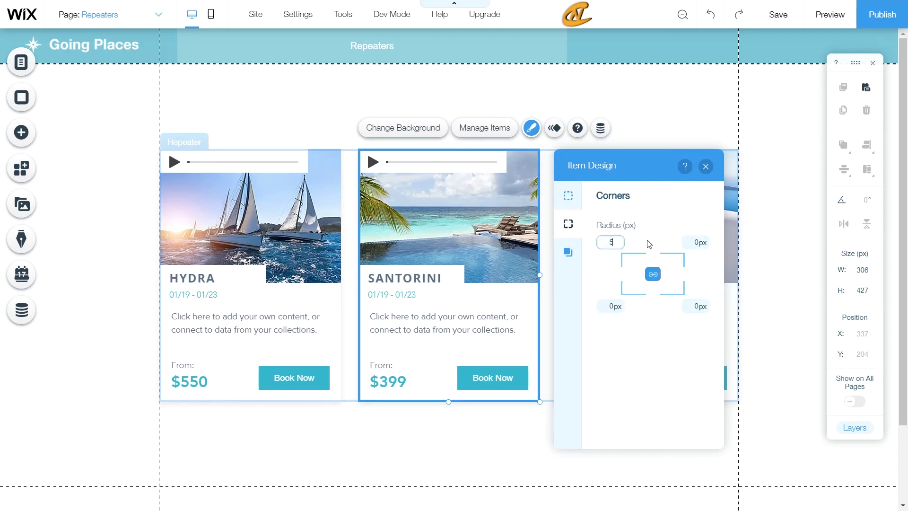
key(Return)
click(567, 251)
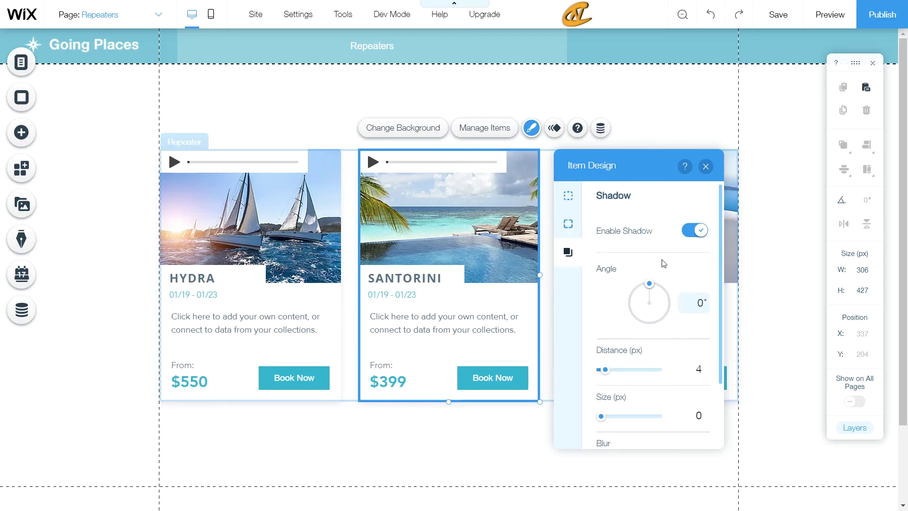
scroll(664, 263, down, 2)
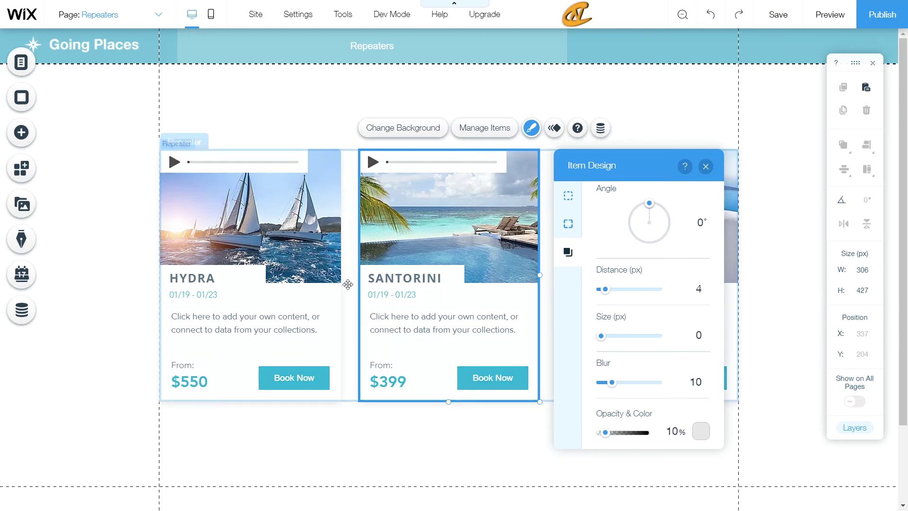
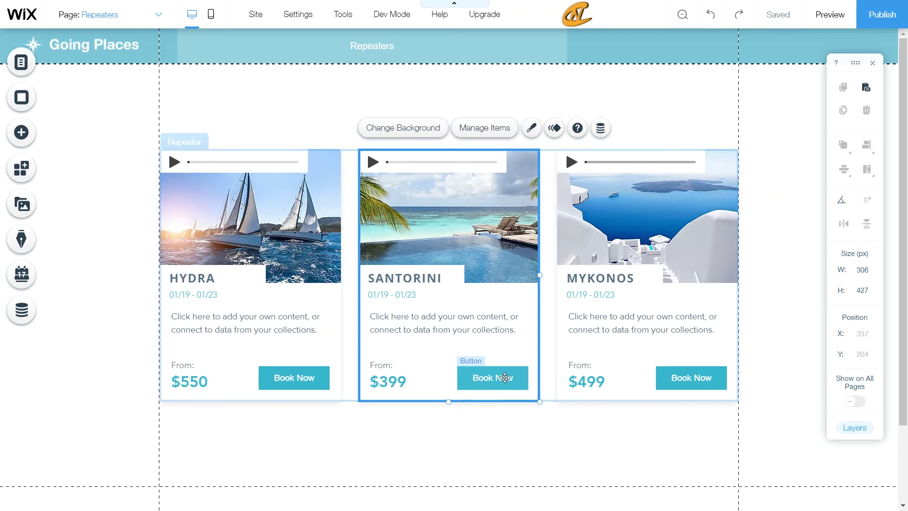
- Link the Santorini item's Book Now button to the Articles page, opening in the current window
click(504, 377)
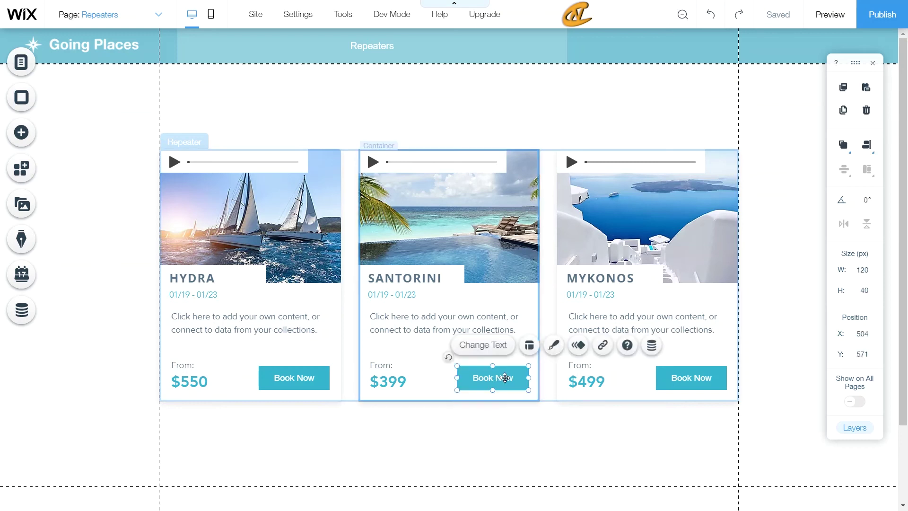
click(601, 346)
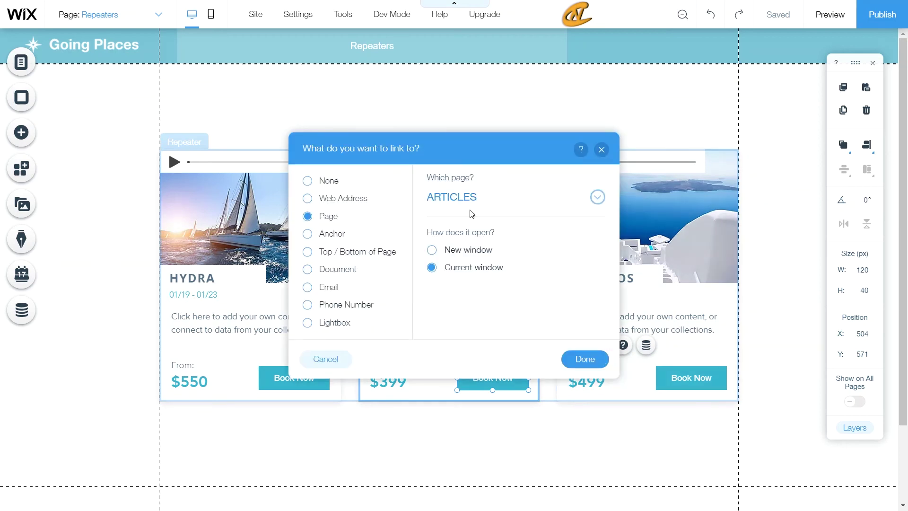
click(583, 359)
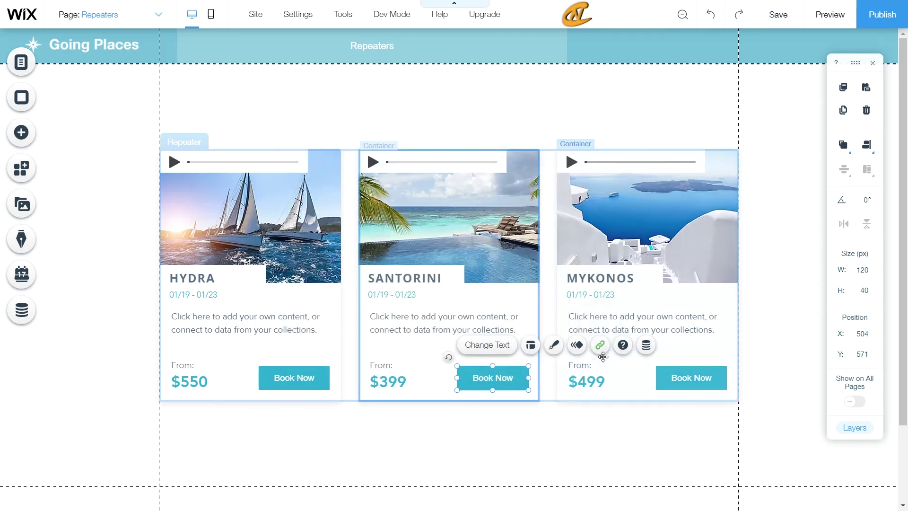
click(697, 378)
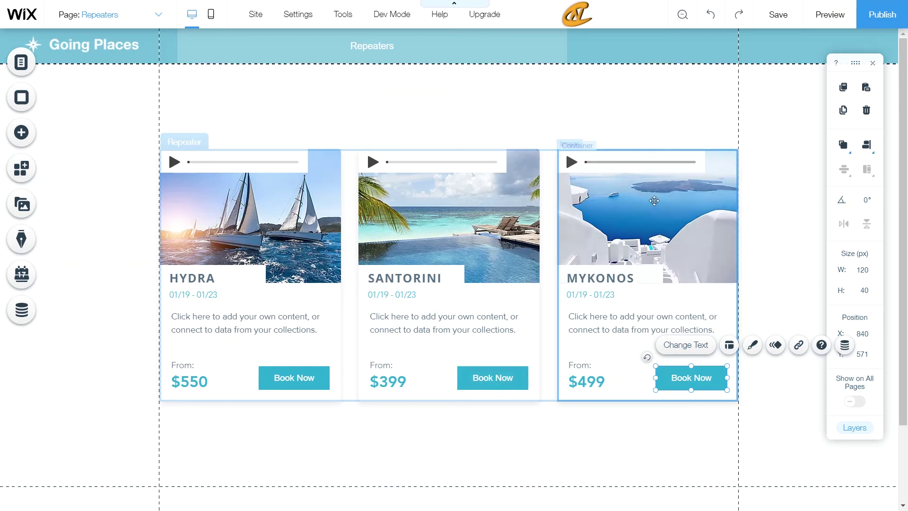
- Duplicate Item 3, the Mykonos item, in the repeater's item list
click(544, 312)
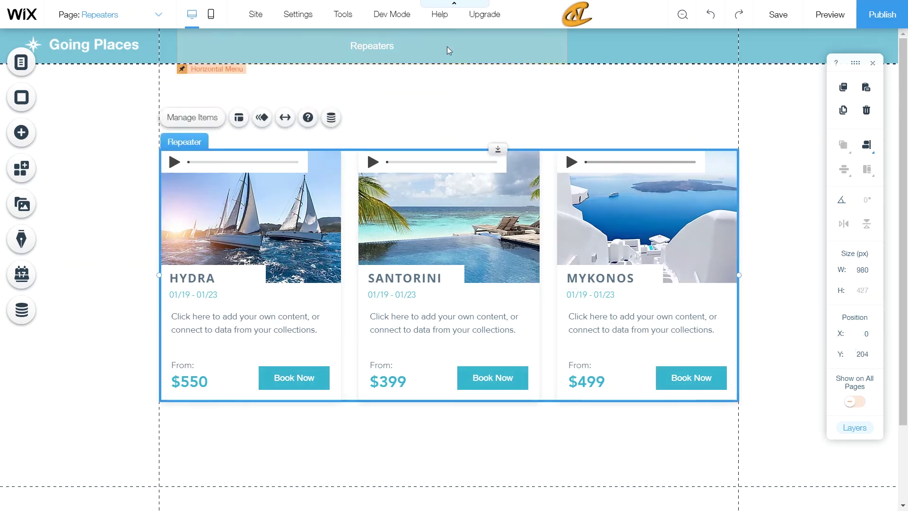
click(203, 119)
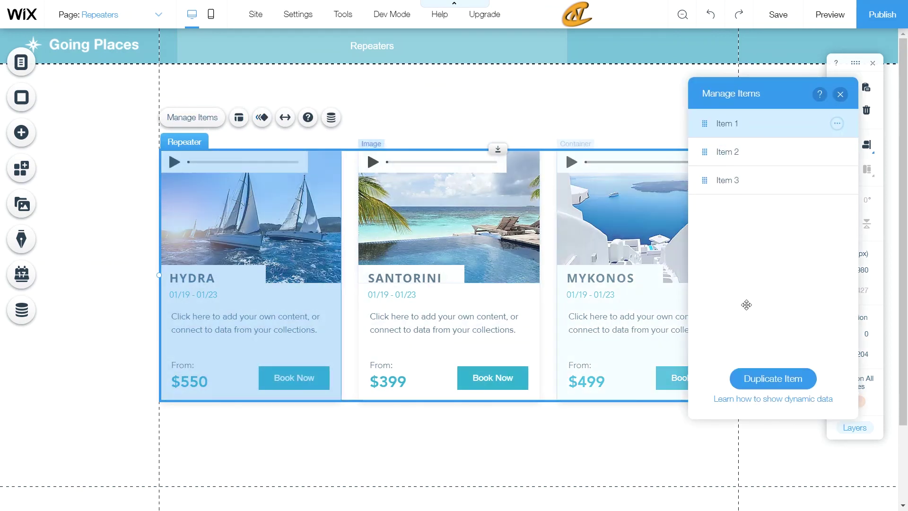
click(772, 188)
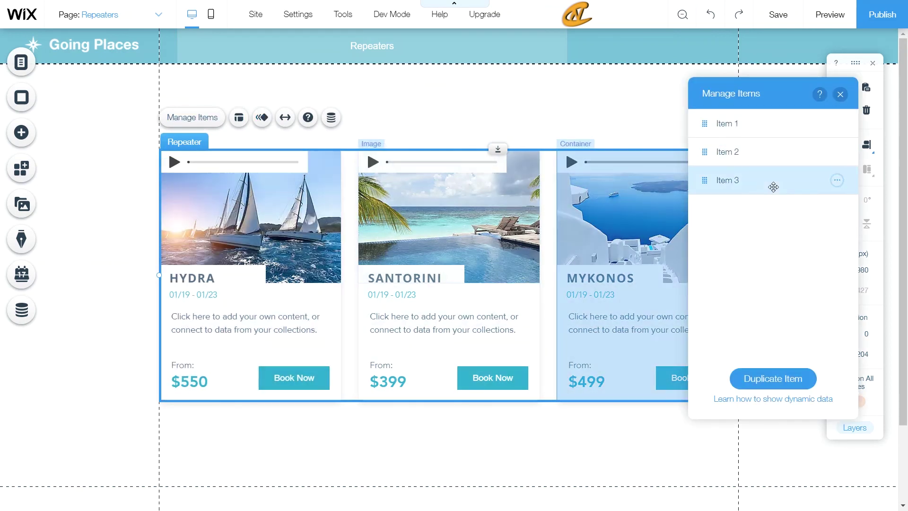
click(837, 180)
click(786, 182)
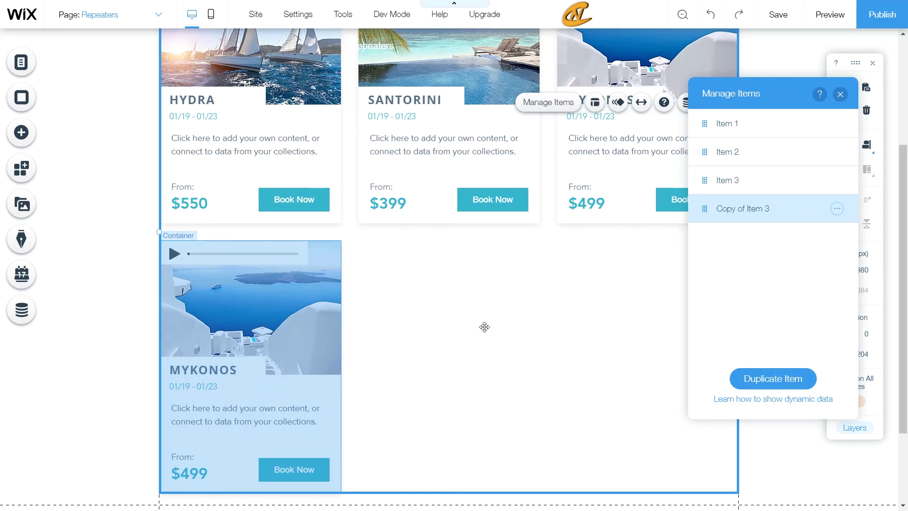
scroll(804, 123, up, 3)
click(839, 94)
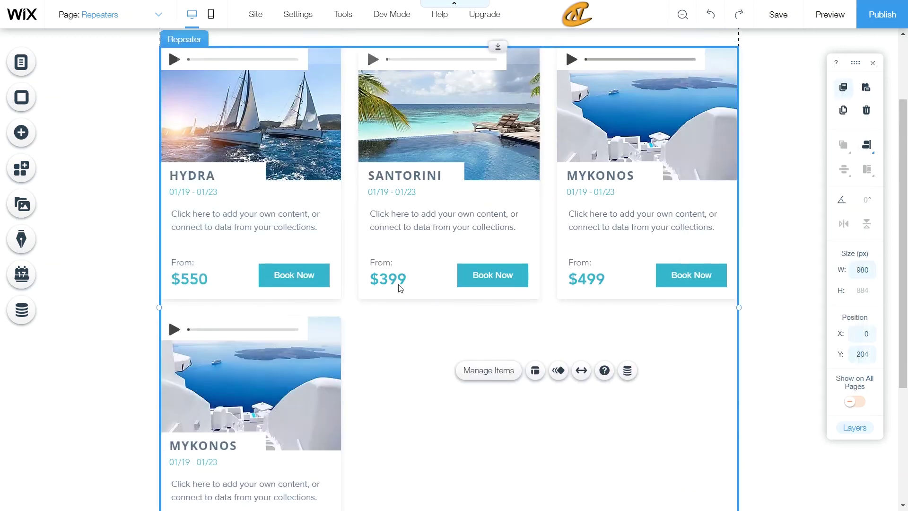
- Replace the duplicated Mykonos item's image with the Media from Wix photo of a man standing before large office windows
scroll(314, 281, down, 3)
click(314, 280)
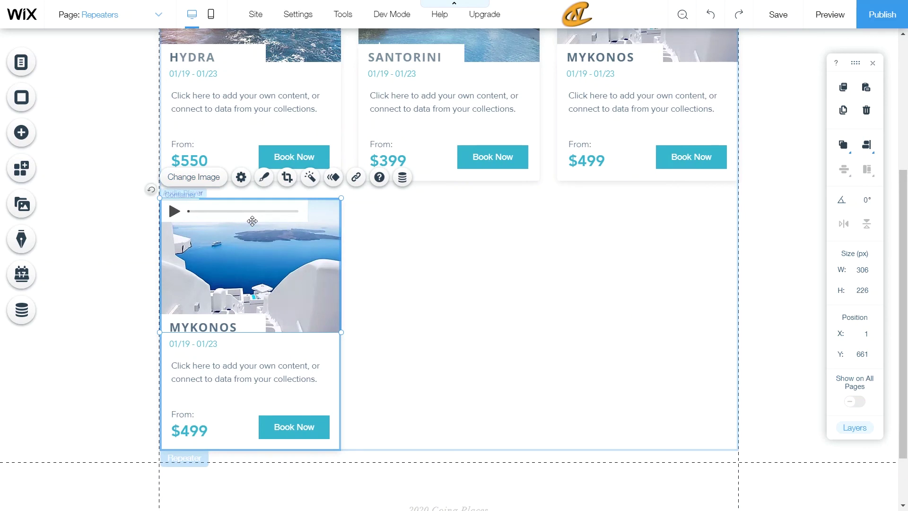
click(201, 183)
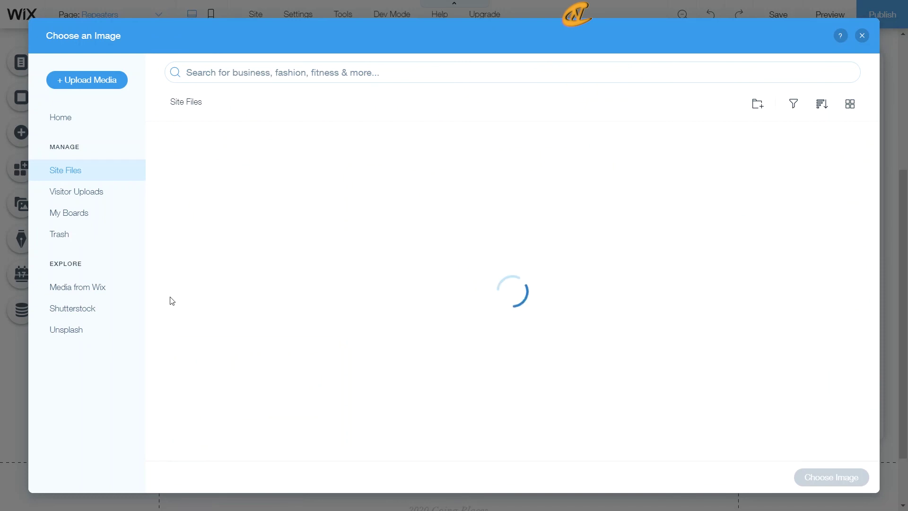
click(96, 297)
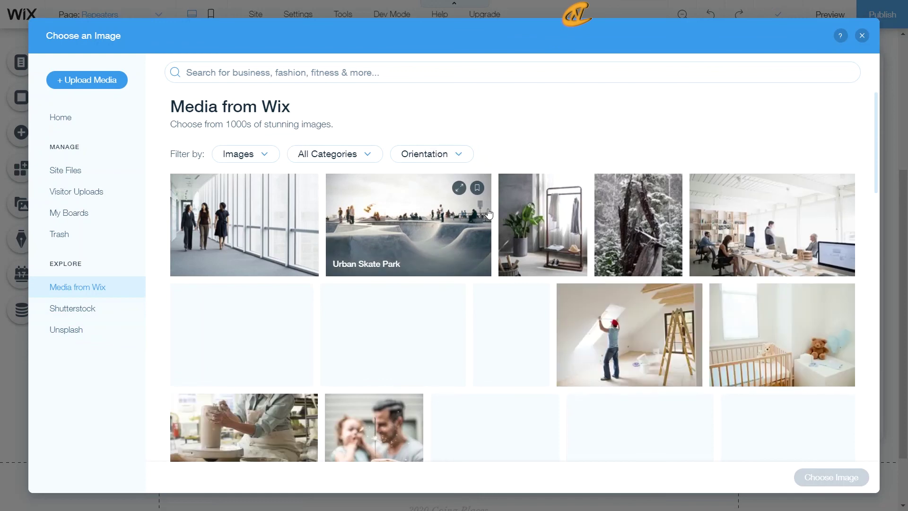
scroll(437, 231, down, 1)
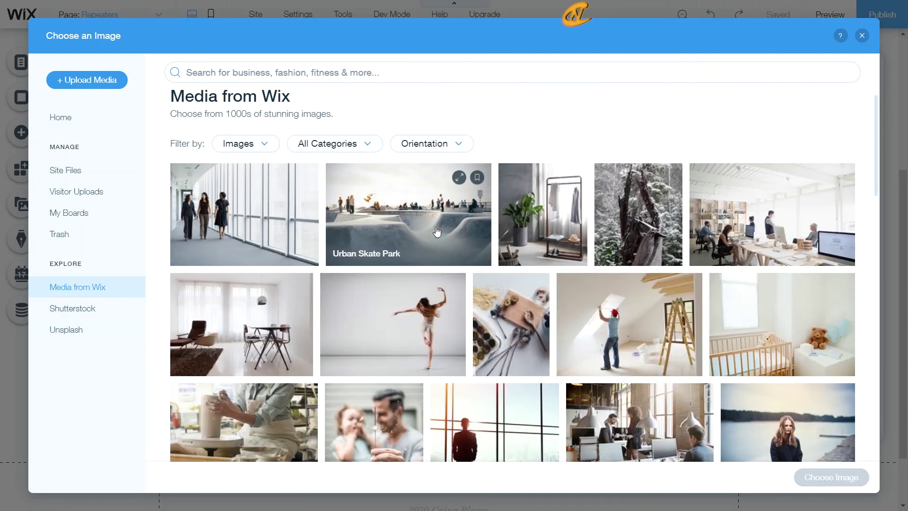
scroll(437, 232, down, 1)
scroll(516, 270, down, 1)
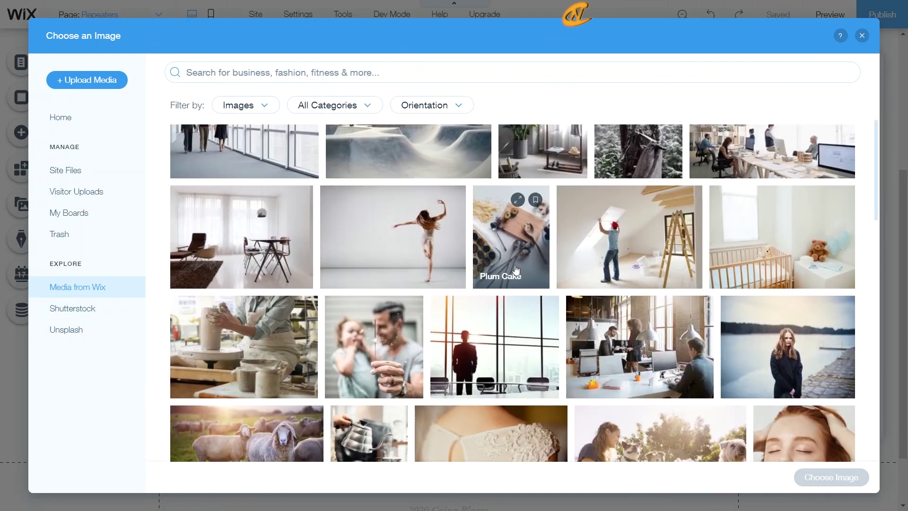
scroll(516, 270, down, 1)
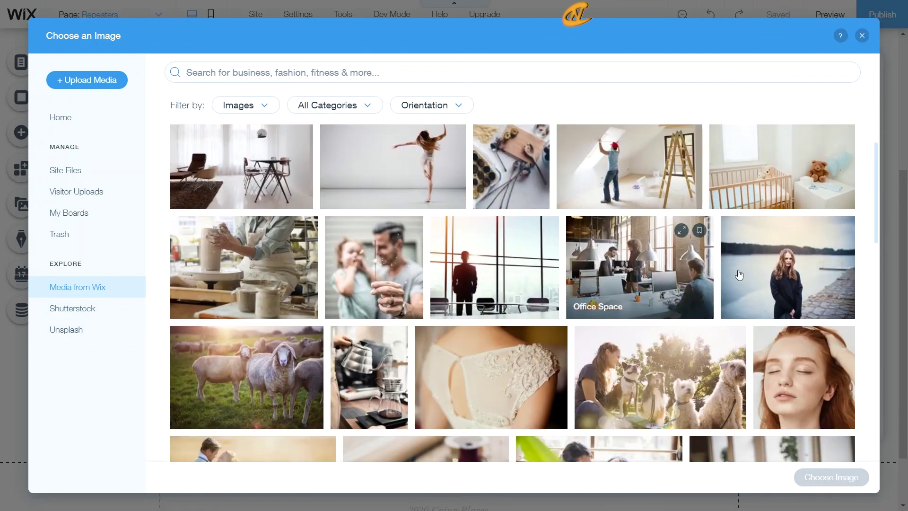
click(535, 276)
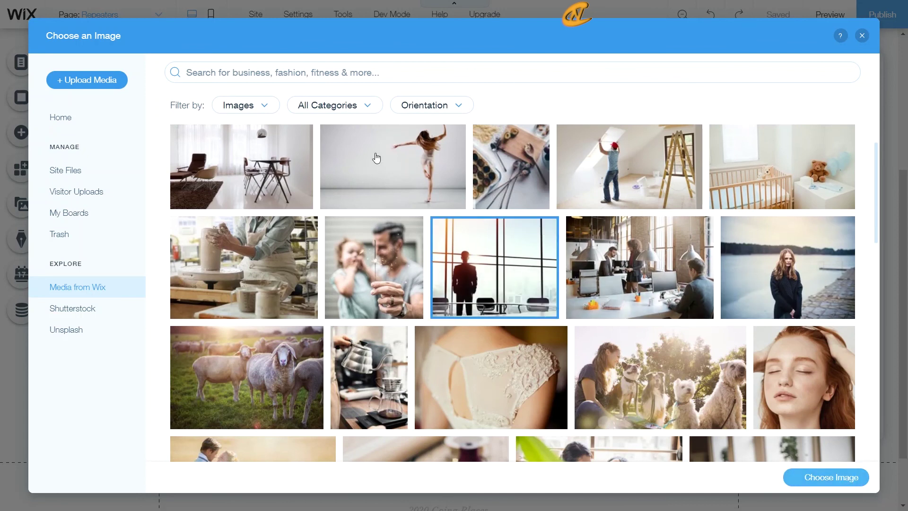
key(Return)
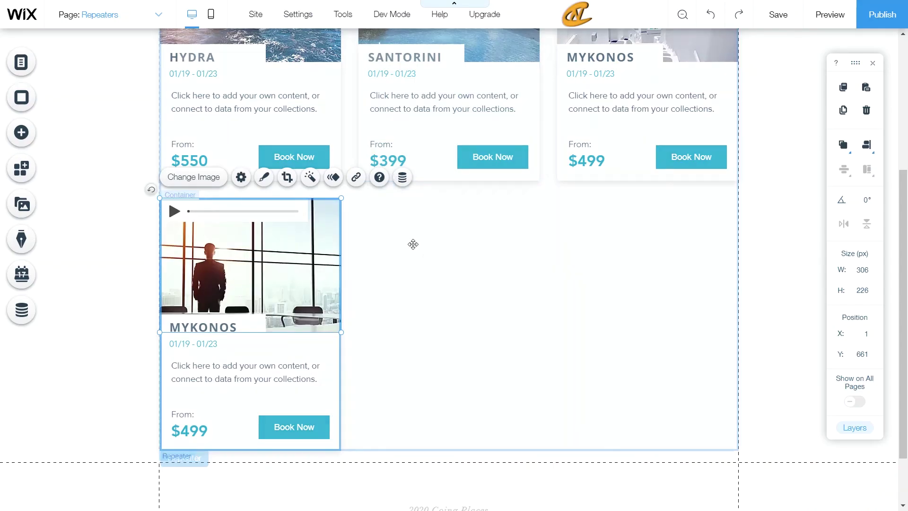
- Look over the repeater with its new fourth item and save the site
click(492, 310)
scroll(487, 306, up, 1)
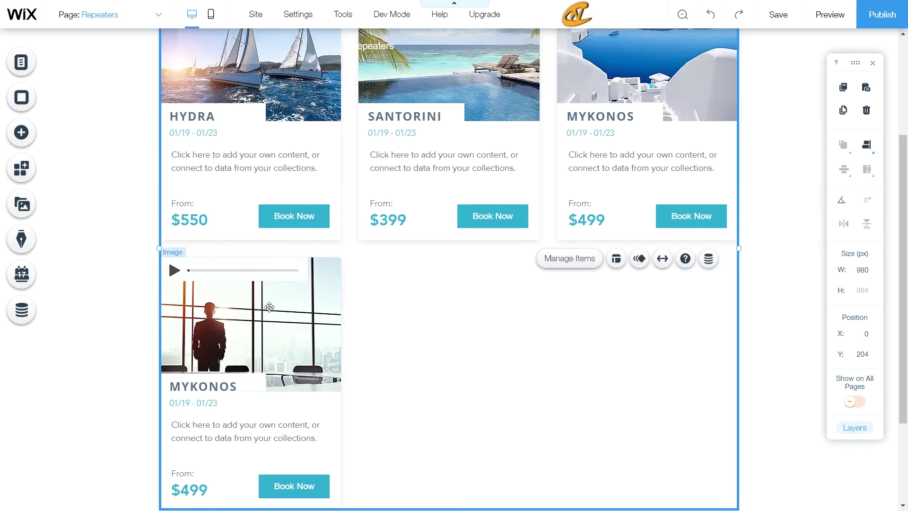
scroll(275, 326, up, 1)
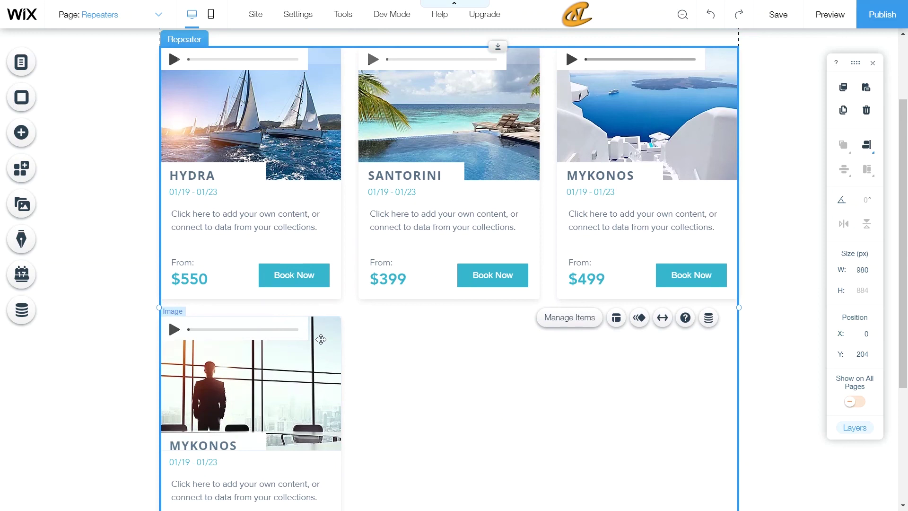
scroll(330, 235, up, 2)
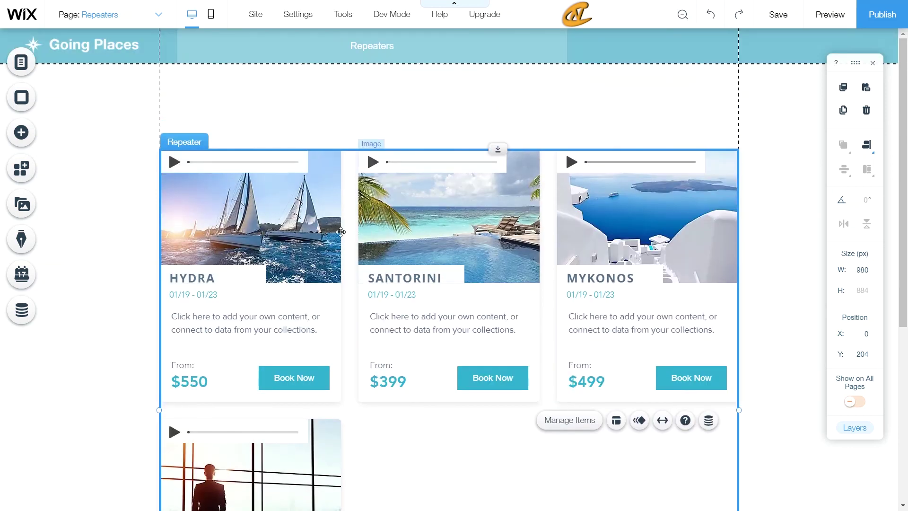
scroll(341, 232, down, 1)
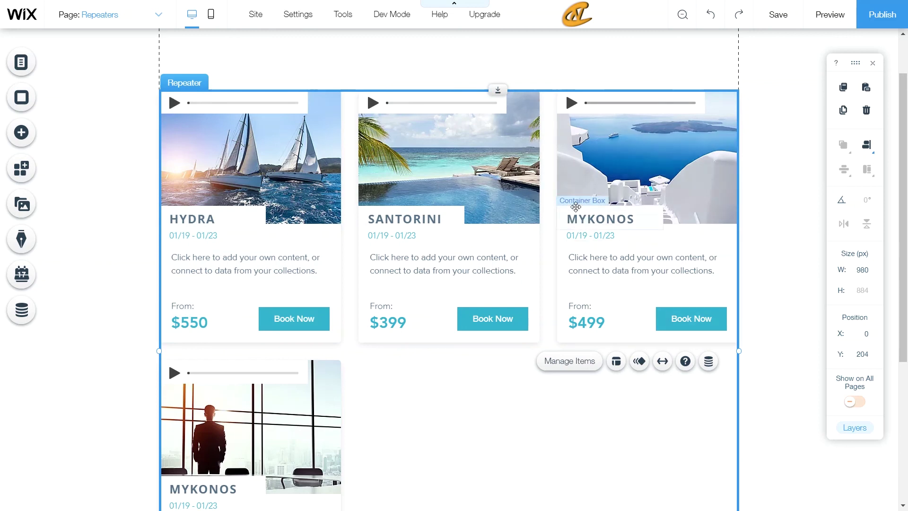
key(ctrl+s)
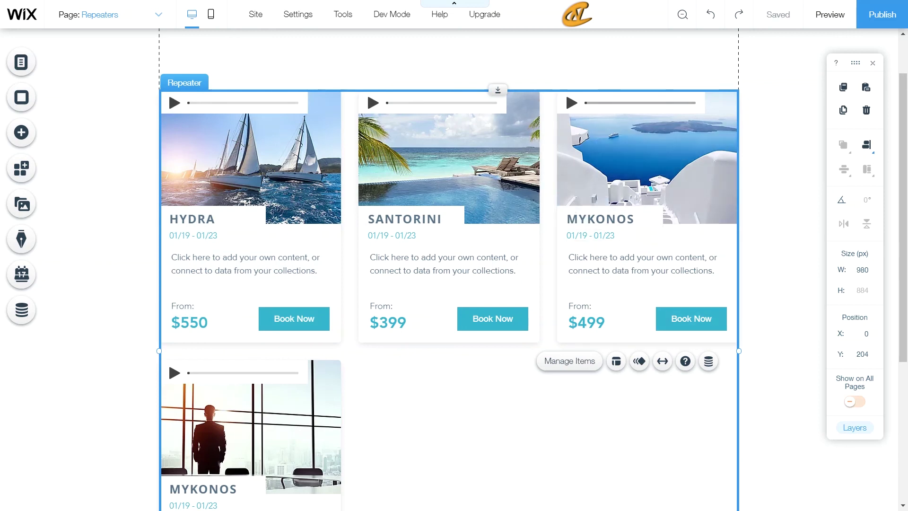